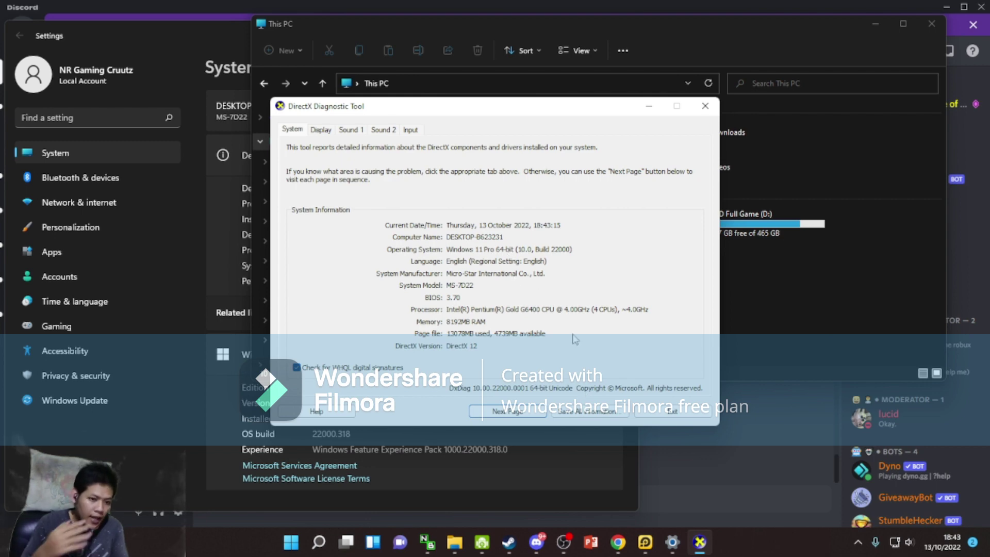
Close the DirectX Diagnostic Tool and return to the Visual C++ folder in File Explorer.
left_click(705, 107)
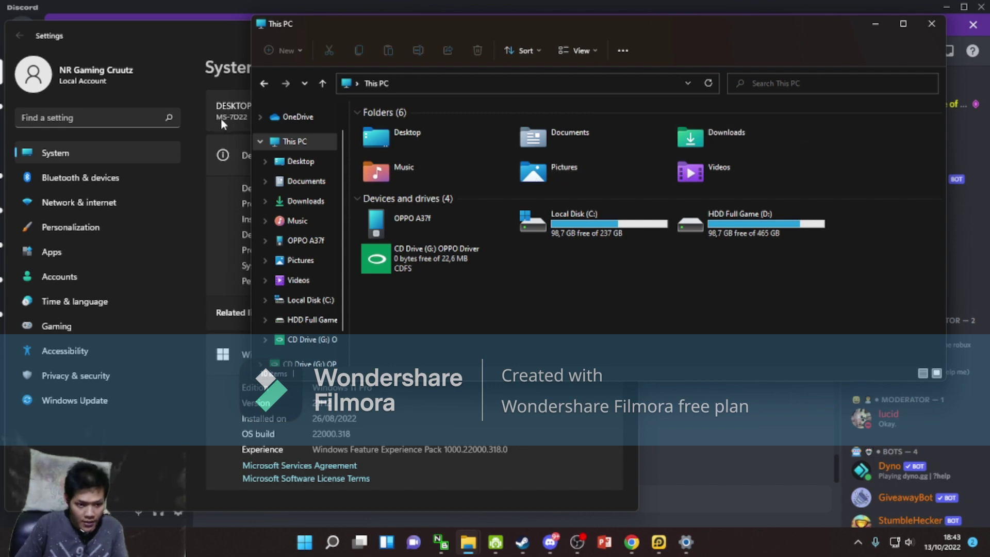
left_click(263, 78)
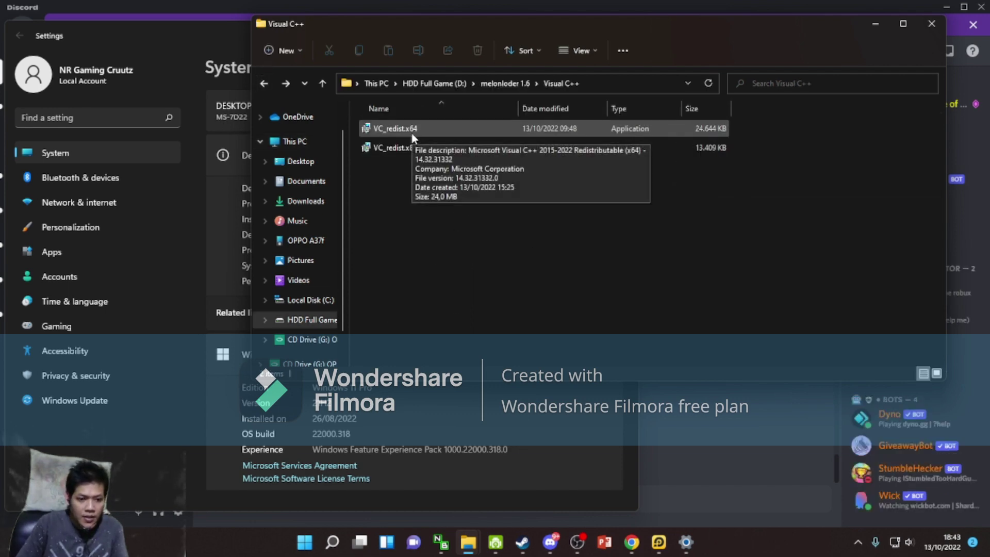
double_click(411, 130)
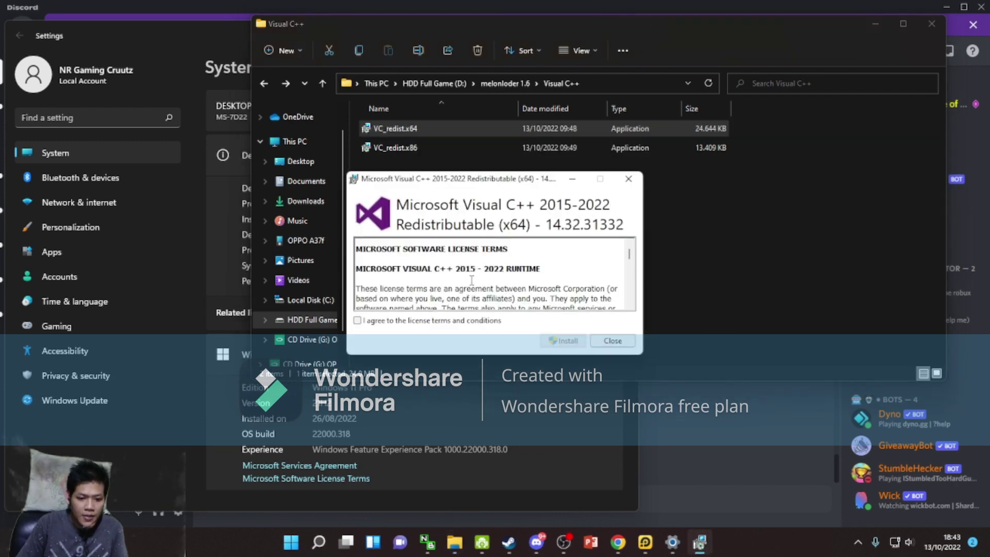
left_click(390, 320)
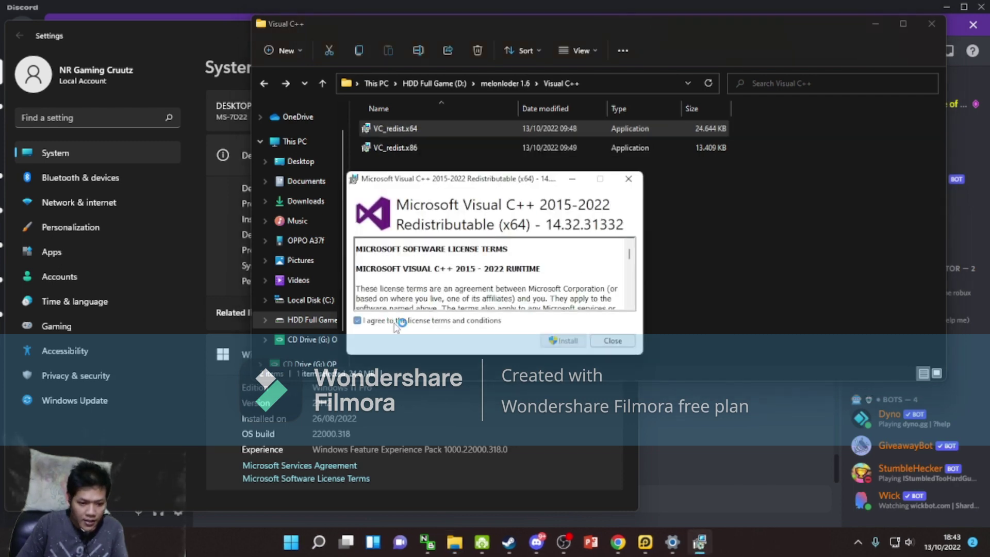
left_click(565, 342)
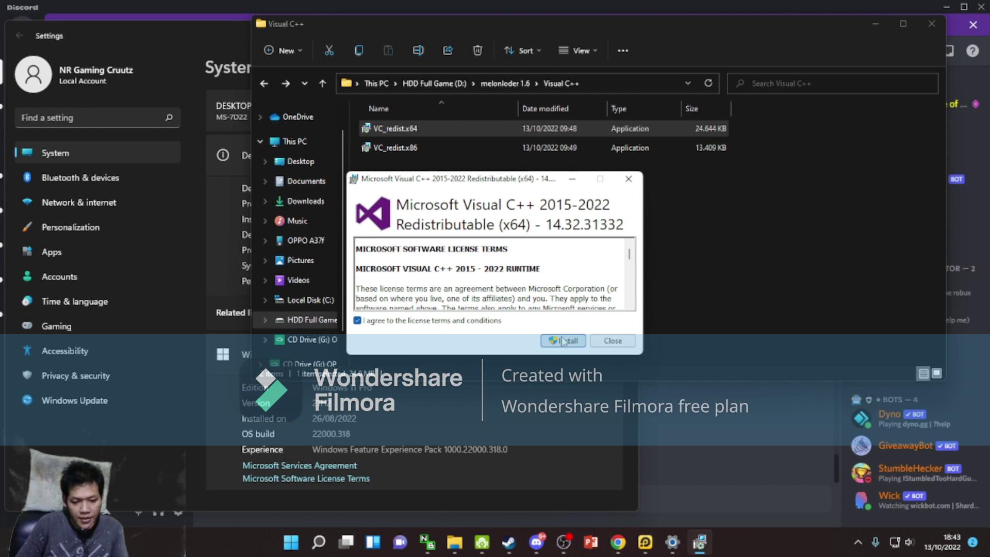
left_click(628, 180)
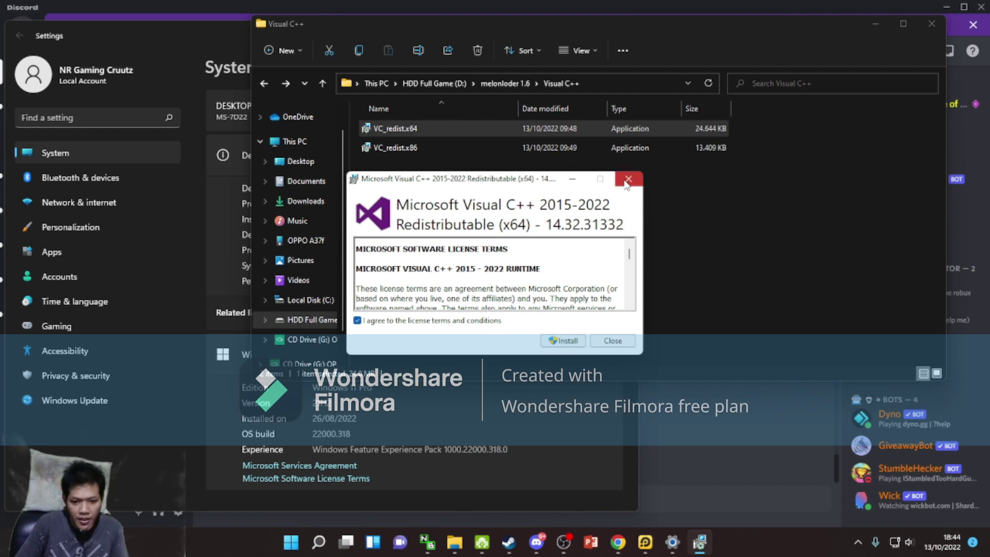
left_click(542, 311)
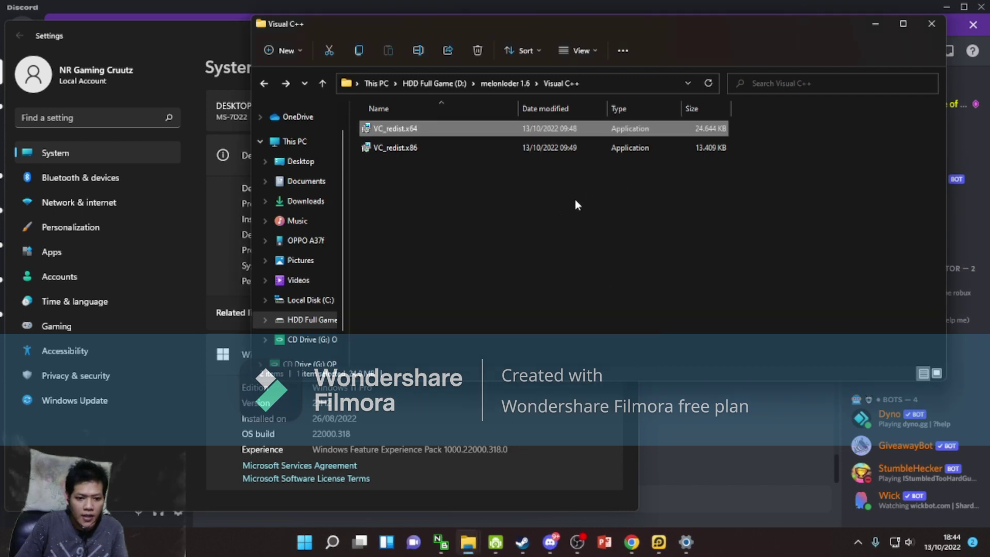
Launch Melon Loader Installer from the melonloder 1.6 folder and open its Unity game selection dialog.
left_click(264, 83)
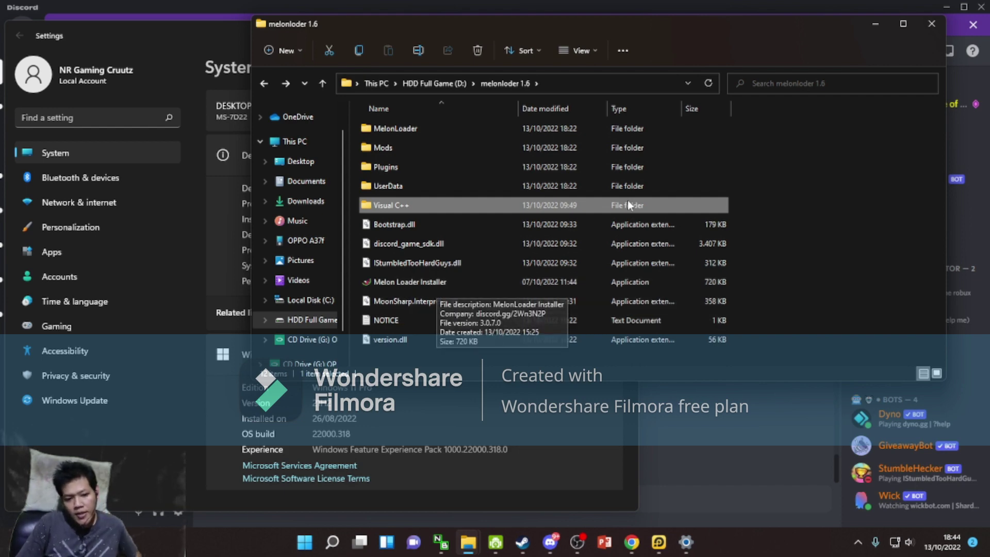
double_click(423, 282)
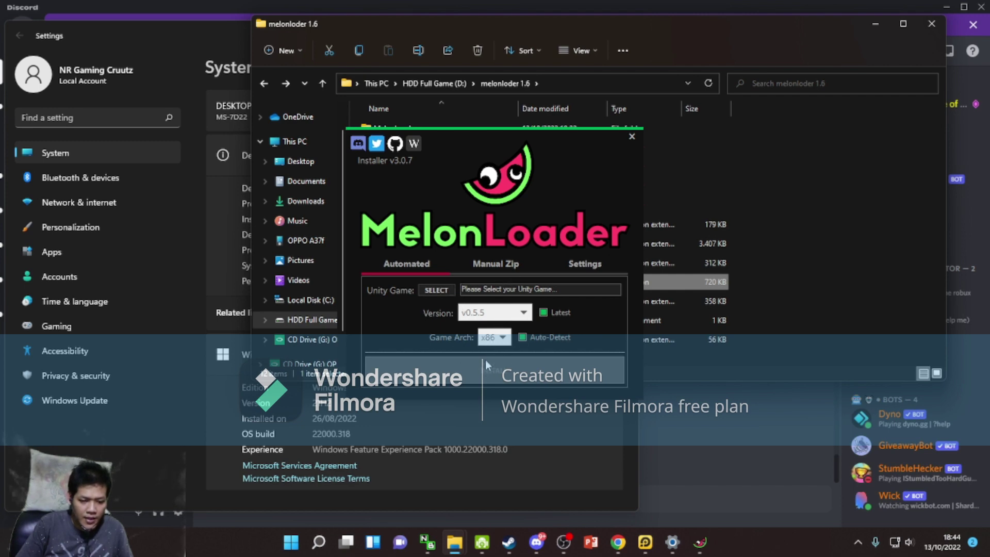
left_click(436, 291)
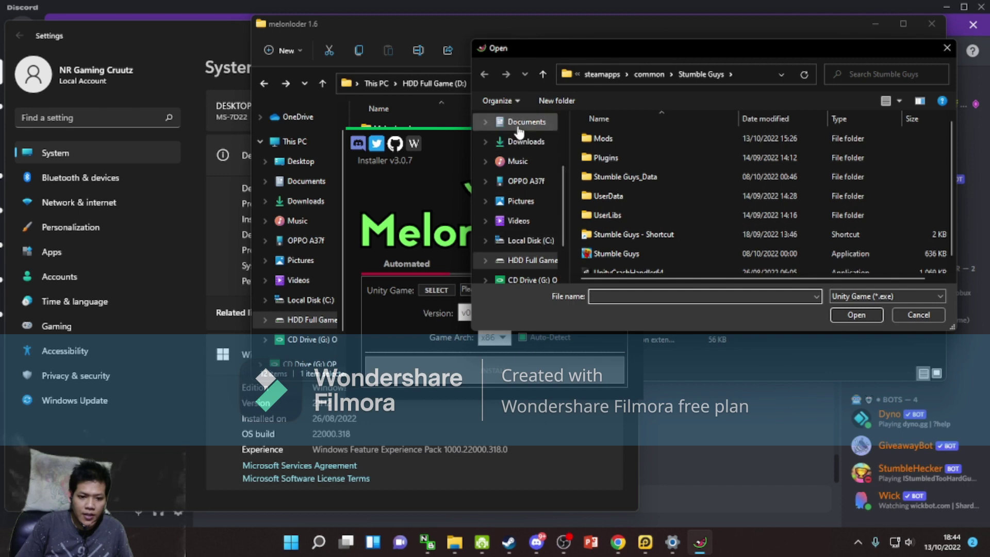
scroll(674, 188, "down", 1)
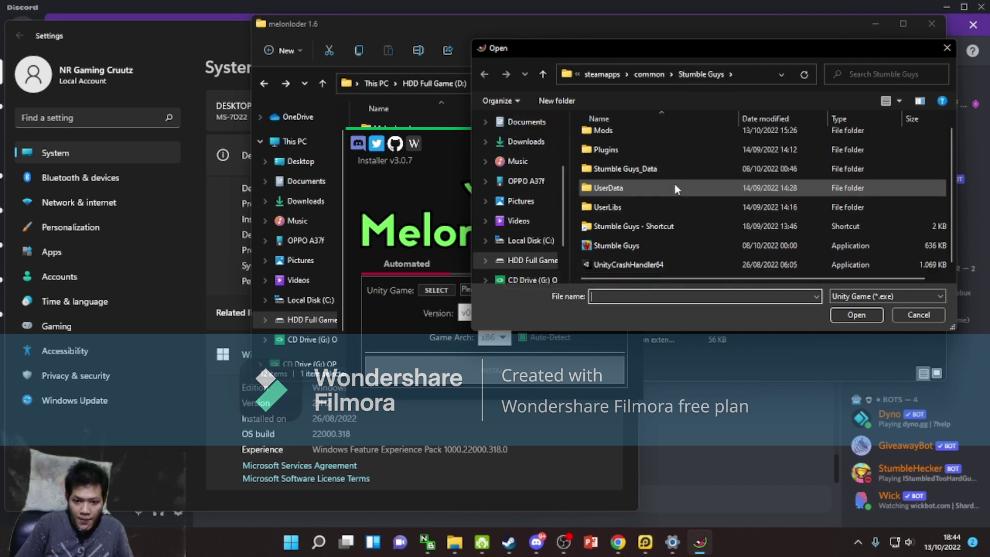
scroll(675, 189, "up", 1)
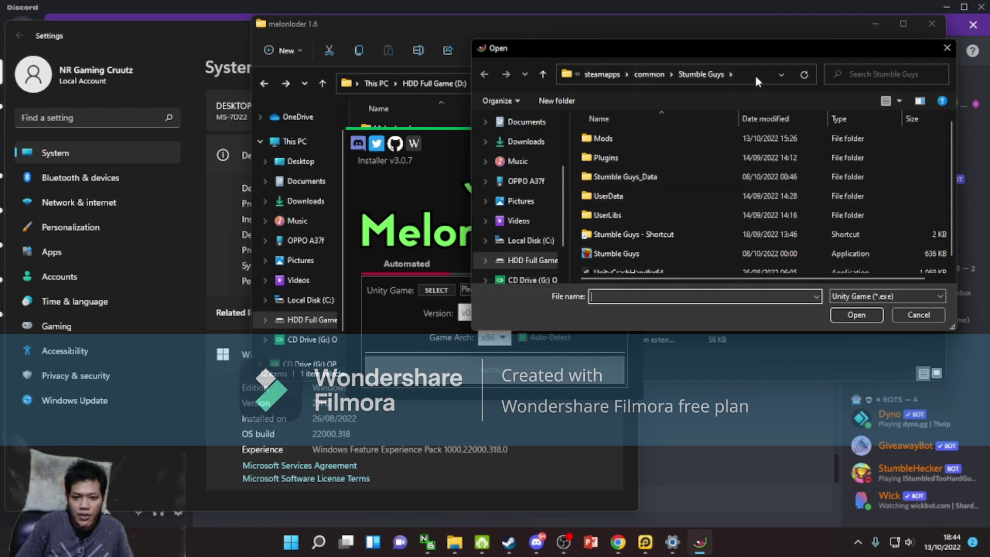
Switch to Steam, open the local files folder of Stumble Guys and copy its folder path.
left_click(509, 550)
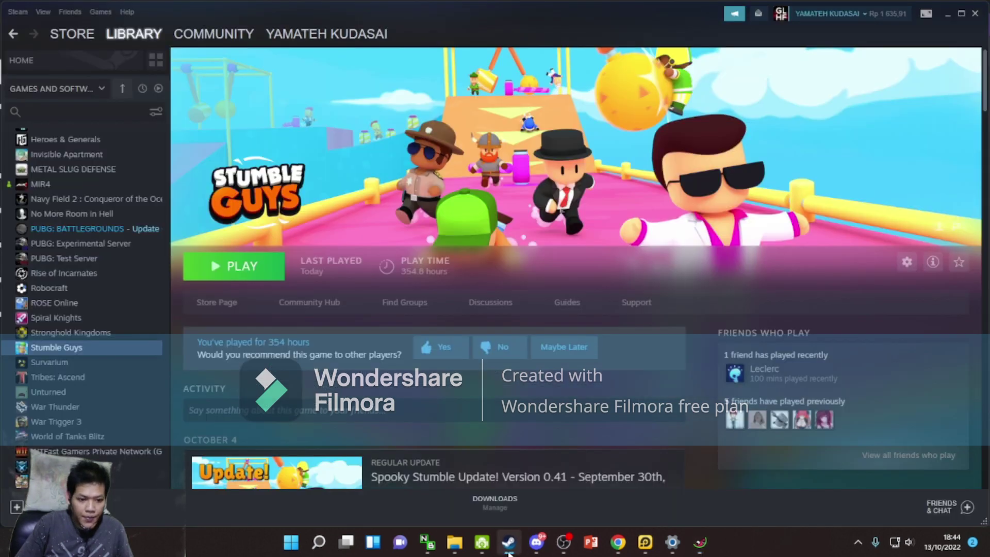
right_click(73, 348)
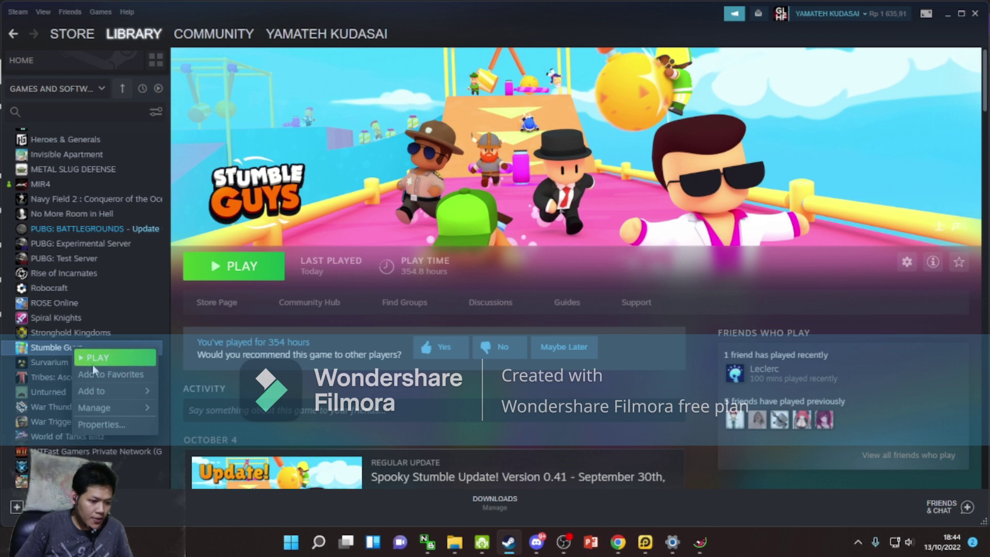
mouse_move(136, 406)
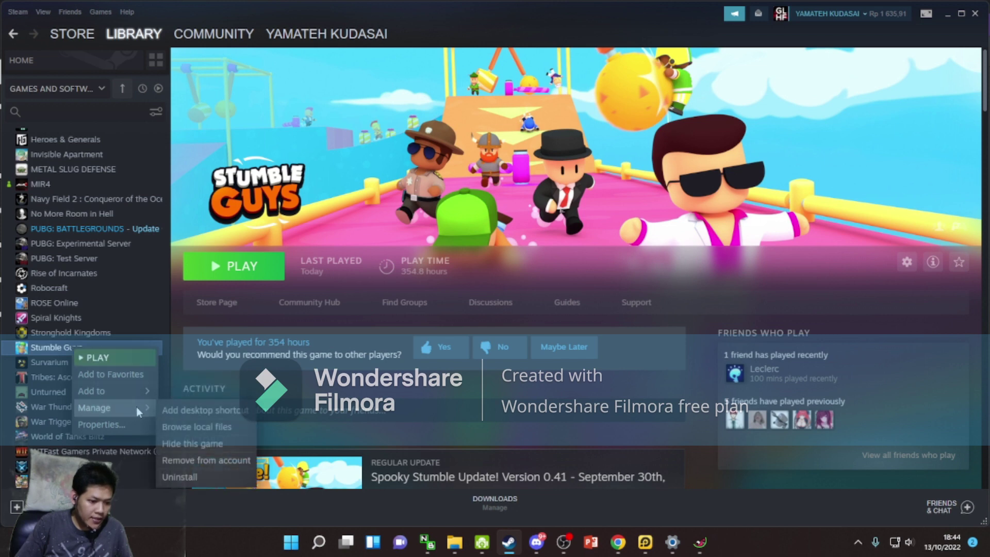
left_click(180, 426)
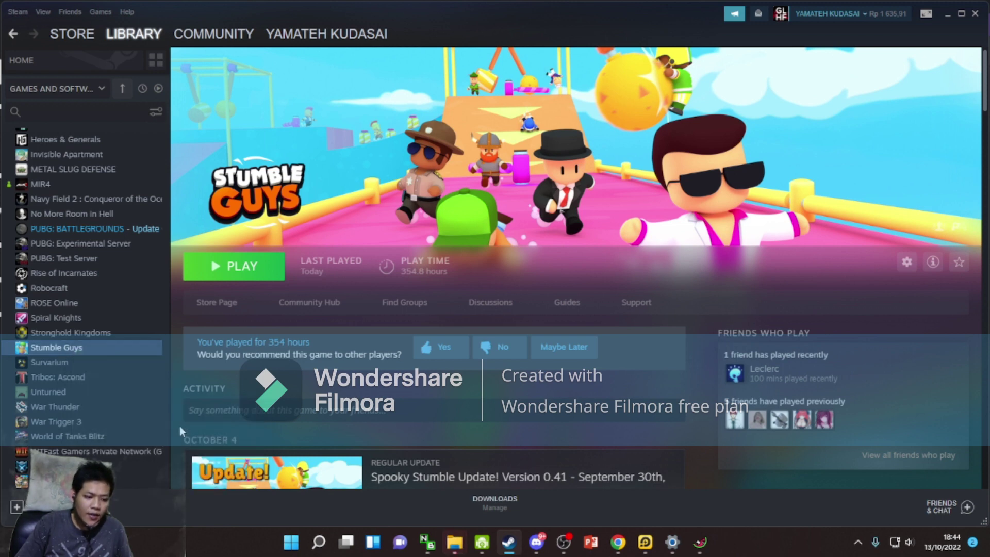
mouse_move(454, 541)
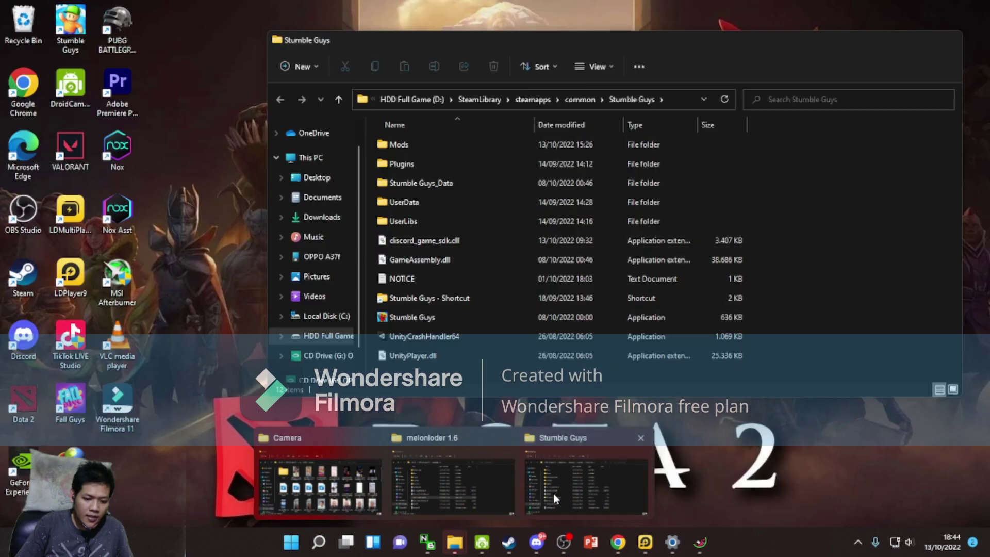
left_click(553, 493)
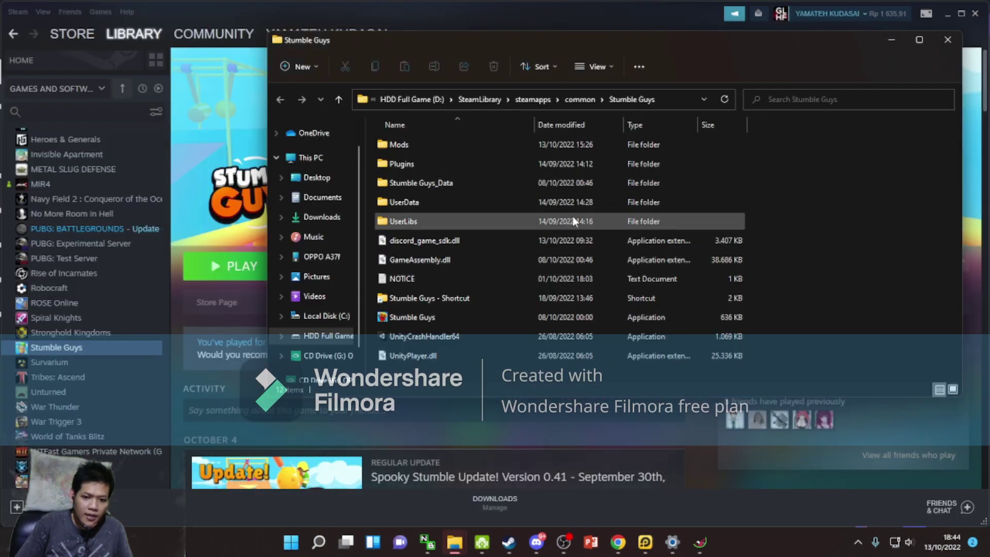
left_click(666, 100)
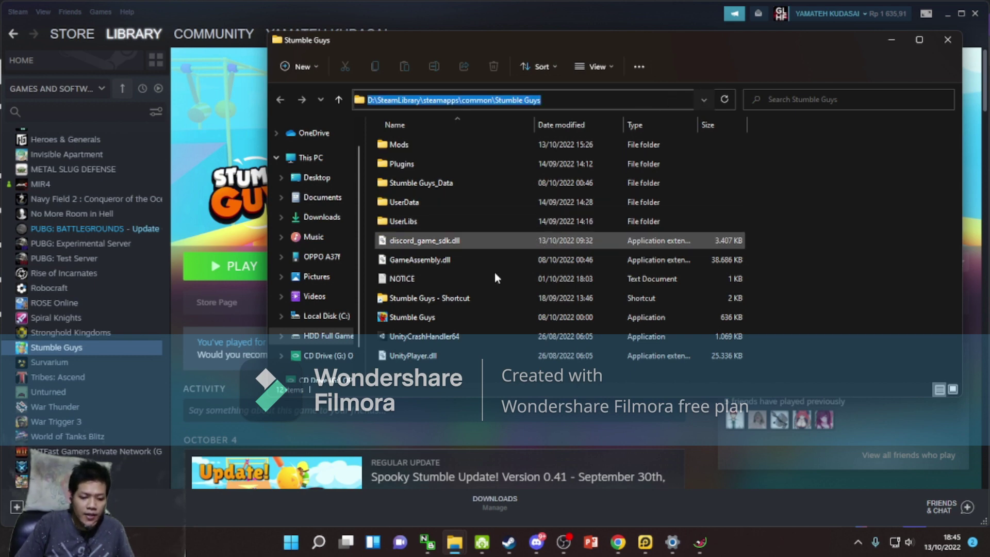
Return to the MelonLoader installer and reopen the Unity game selection dialog.
mouse_move(513, 547)
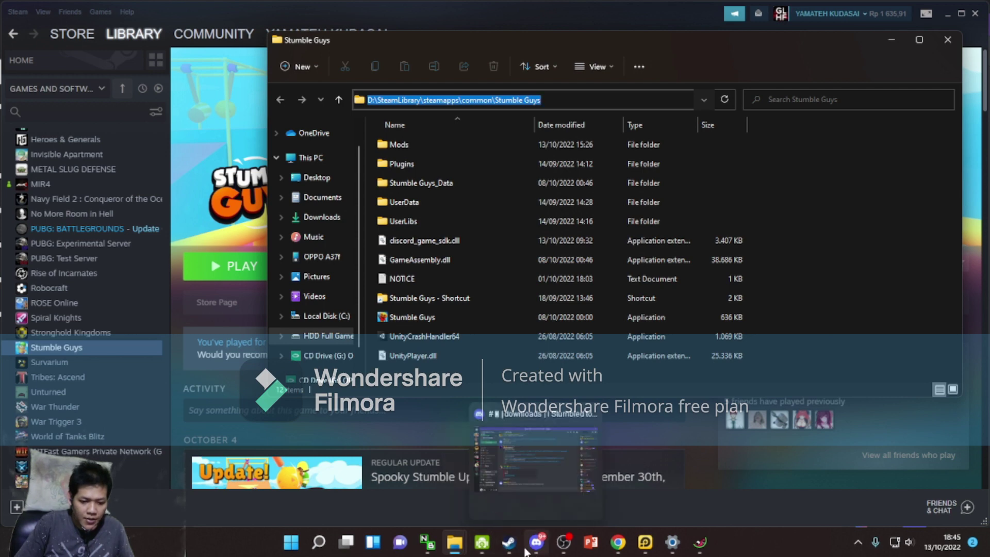
mouse_move(461, 544)
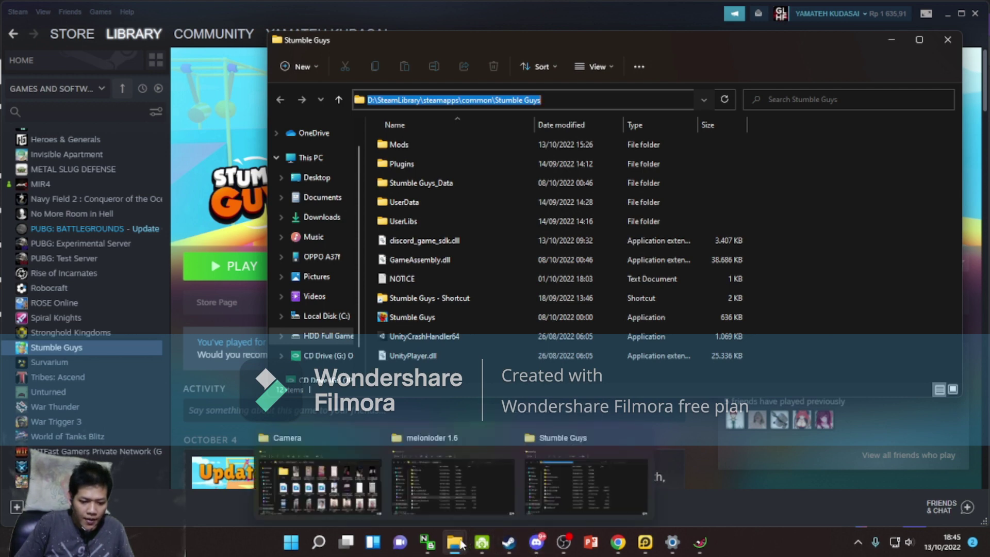
left_click(700, 542)
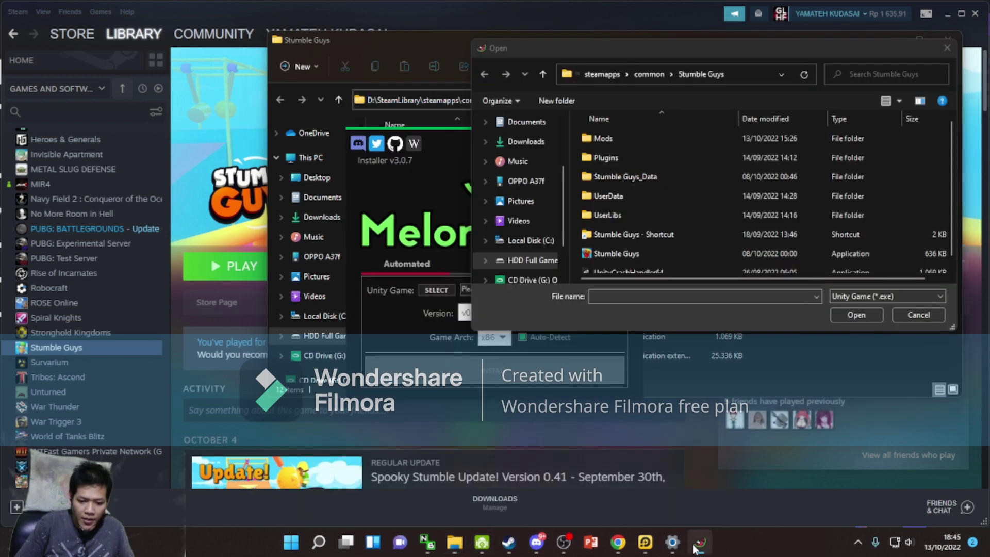
left_click(947, 48)
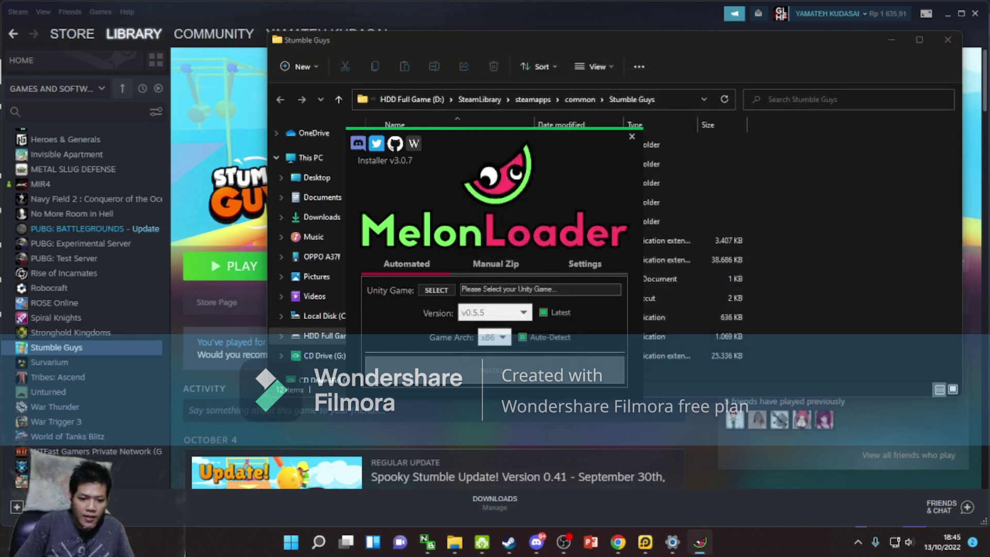
left_click(423, 290)
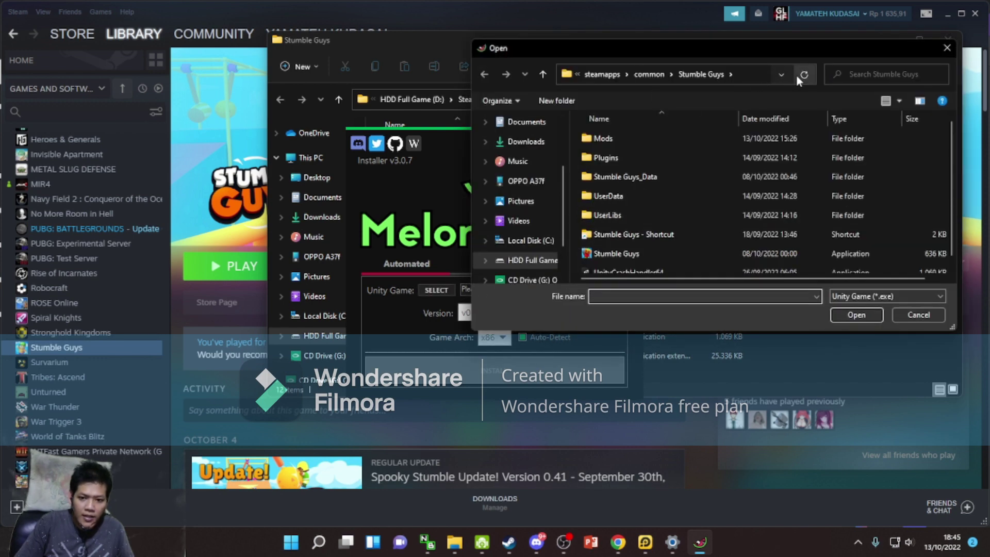
left_click(752, 74)
key("BackSpace")
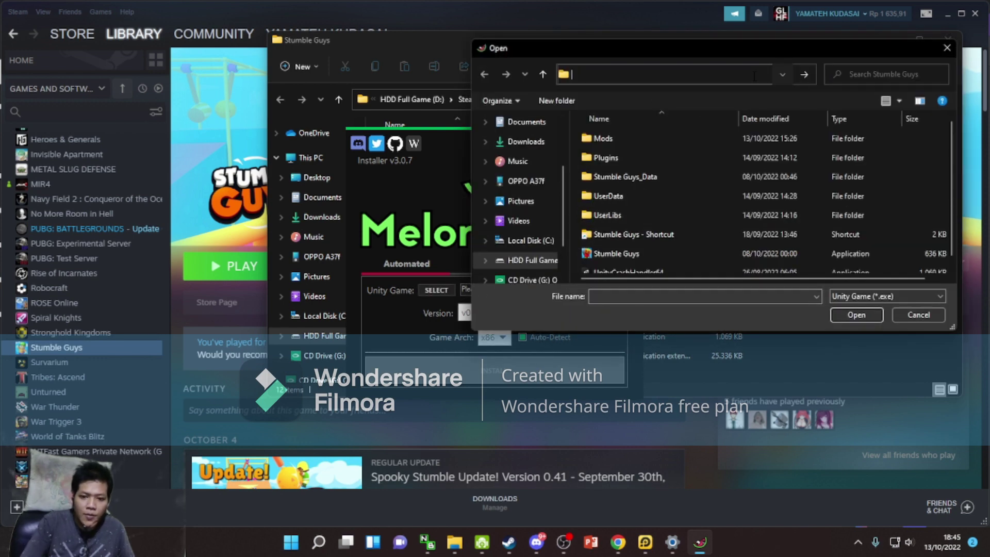
left_click(525, 240)
left_click(523, 201)
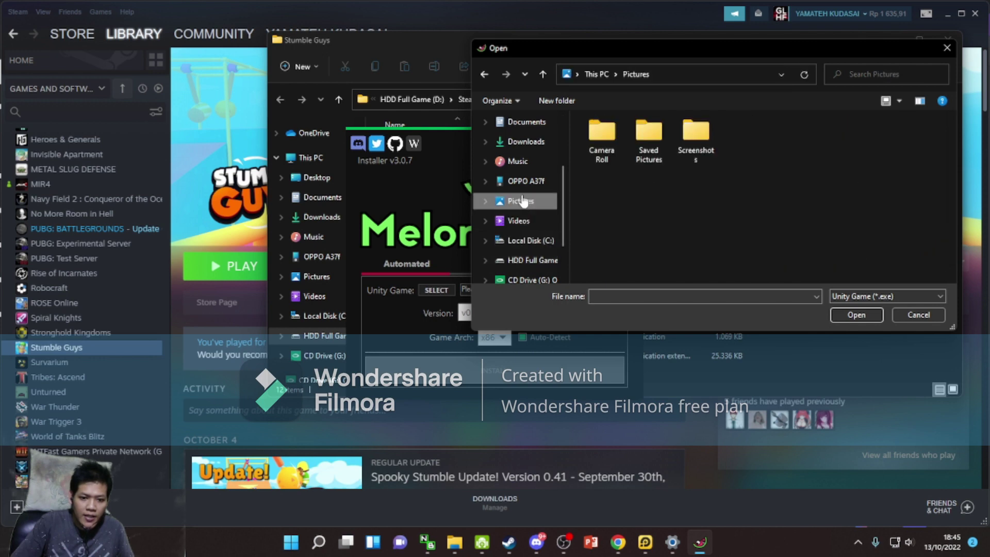
Go to D:\SteamLibrary\steamapps\common\Stumble Guys and choose the Stumble Guys application as the Unity game.
left_click(682, 73)
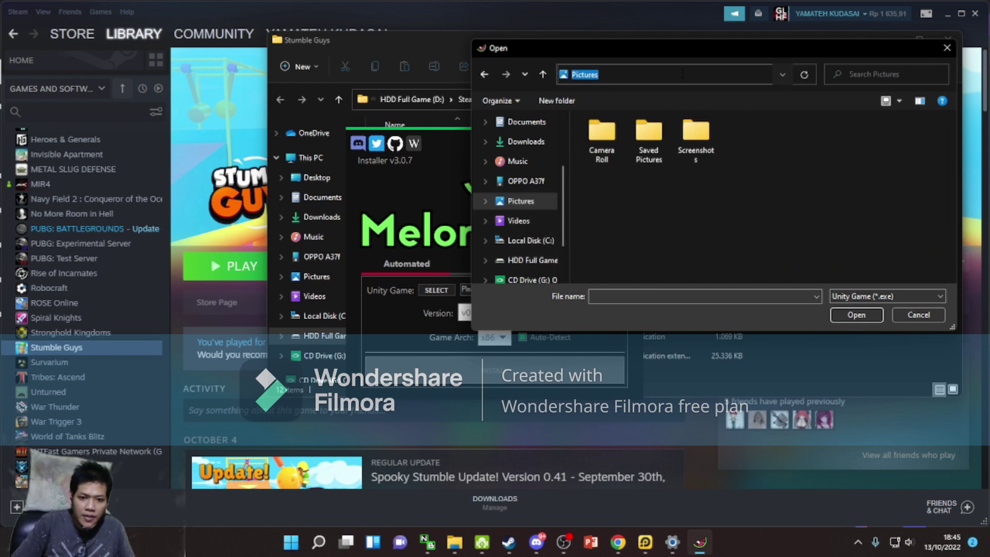
type("D:\\SteamLibrary\\steamapps\\common\\Stumble Guys")
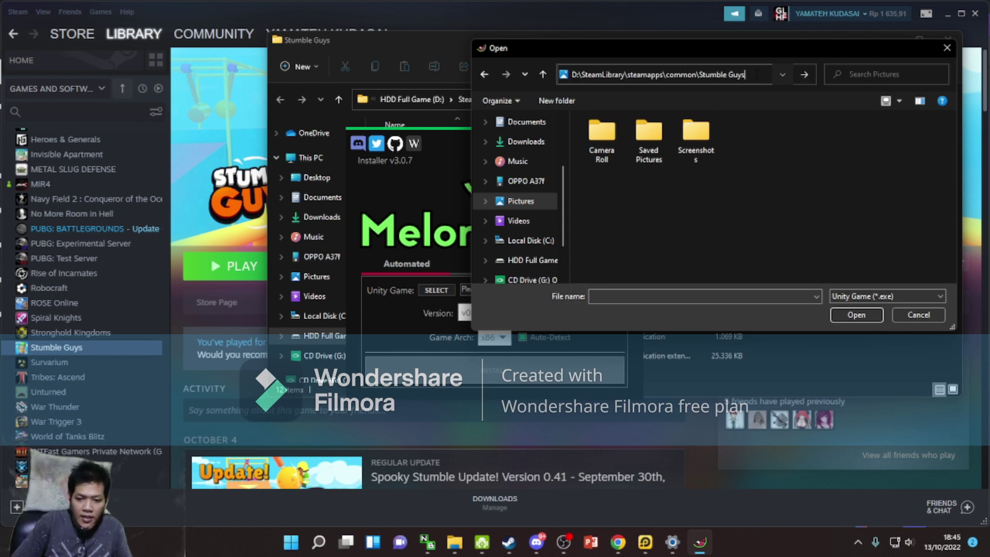
key("Return")
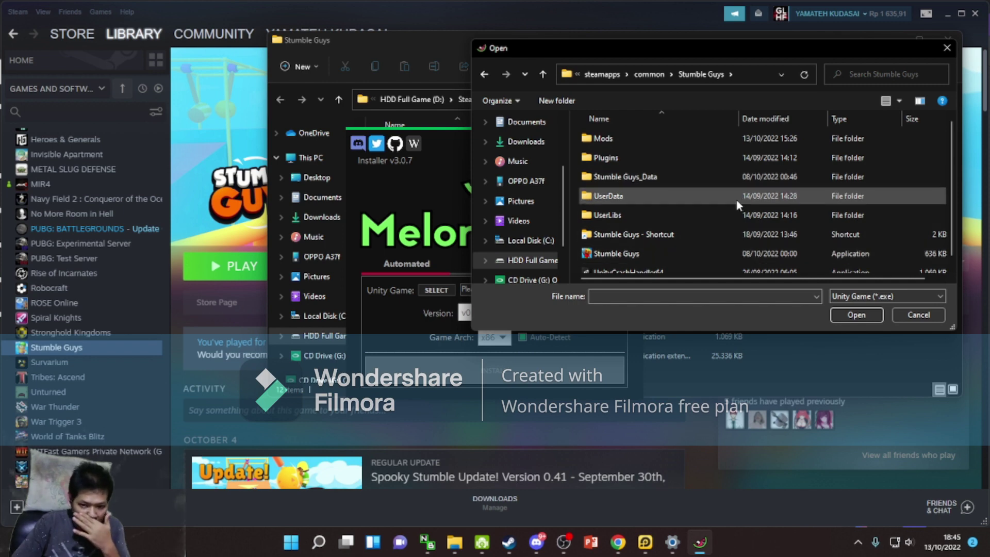
scroll(725, 205, "down", 1)
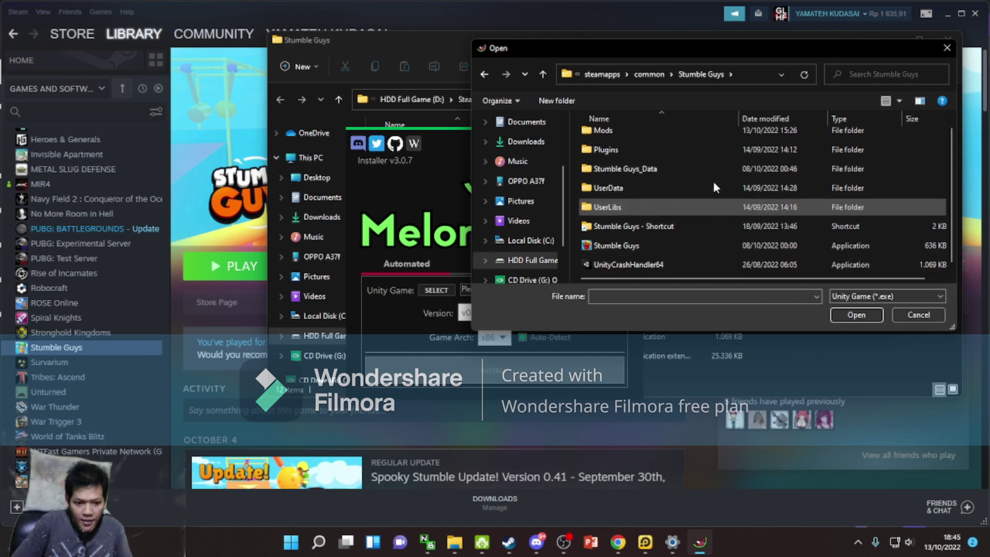
left_click(636, 242)
left_click(843, 314)
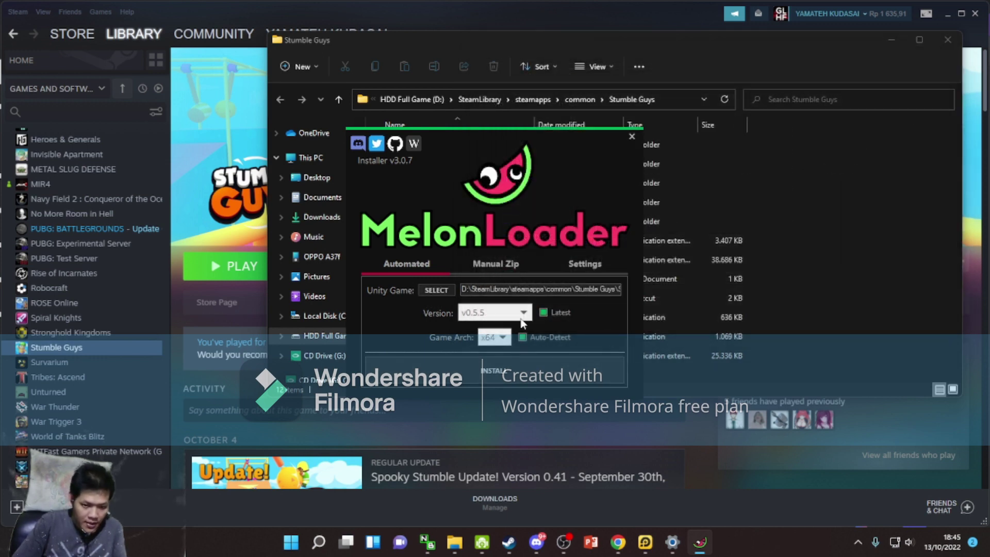
Install MelonLoader v0.5.5 for the selected game and dismiss the completion message.
left_click(507, 380)
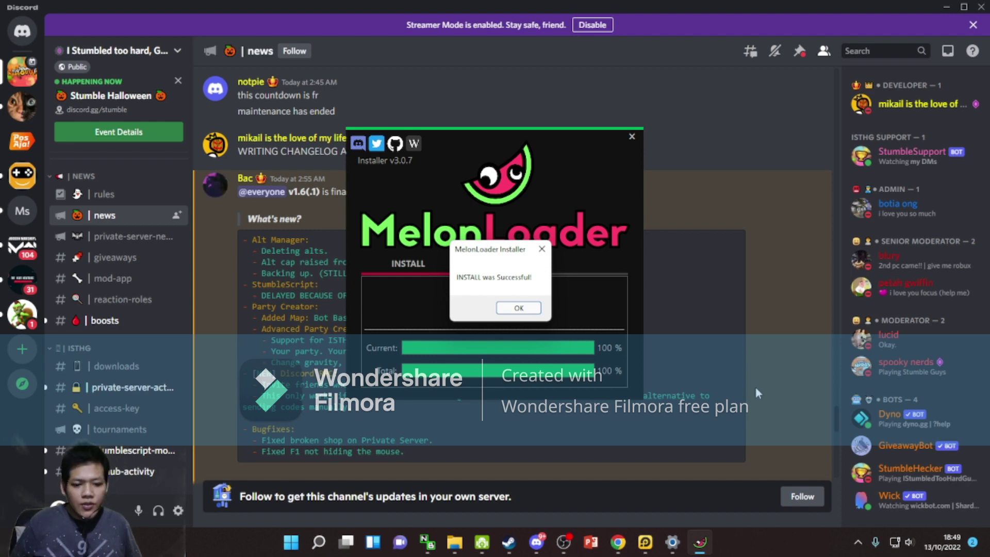
left_click(518, 308)
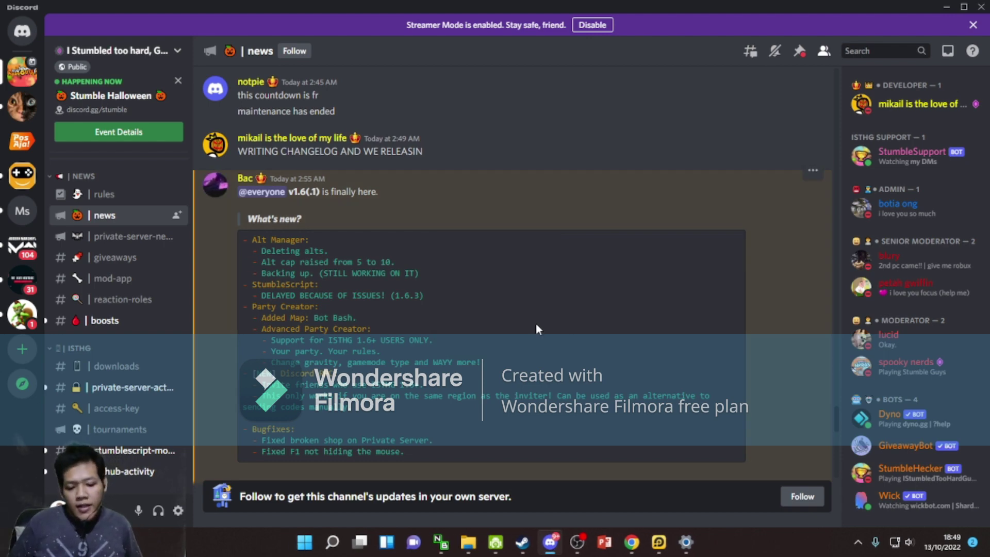
Switch to File Explorer, bring up the melonloder 1.6 folder and clear its file selection.
mouse_move(478, 542)
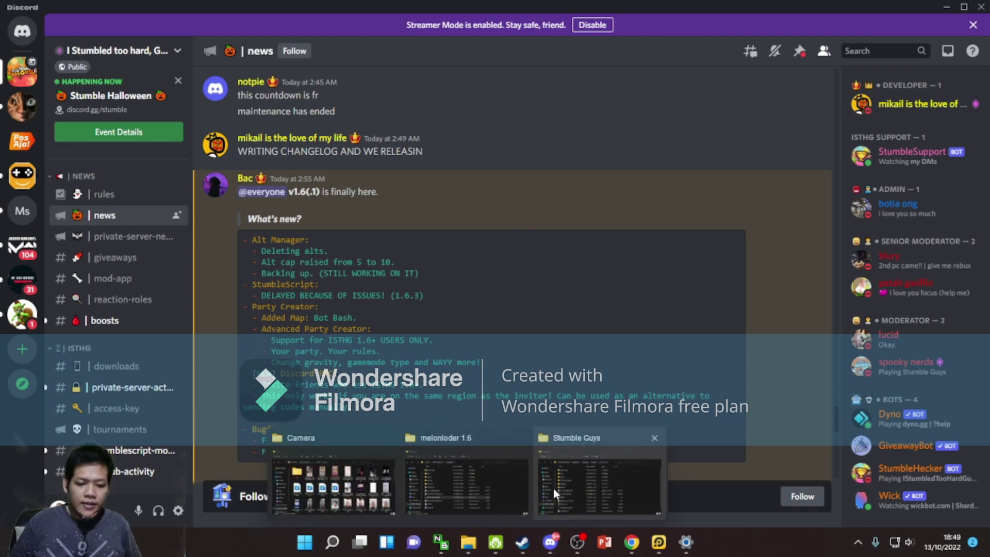
left_click(495, 480)
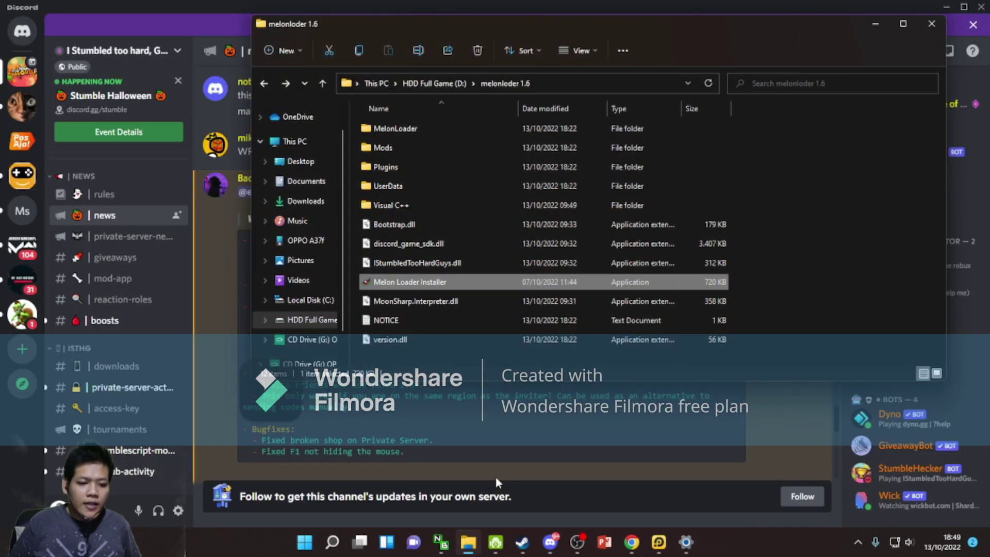
left_click(785, 224)
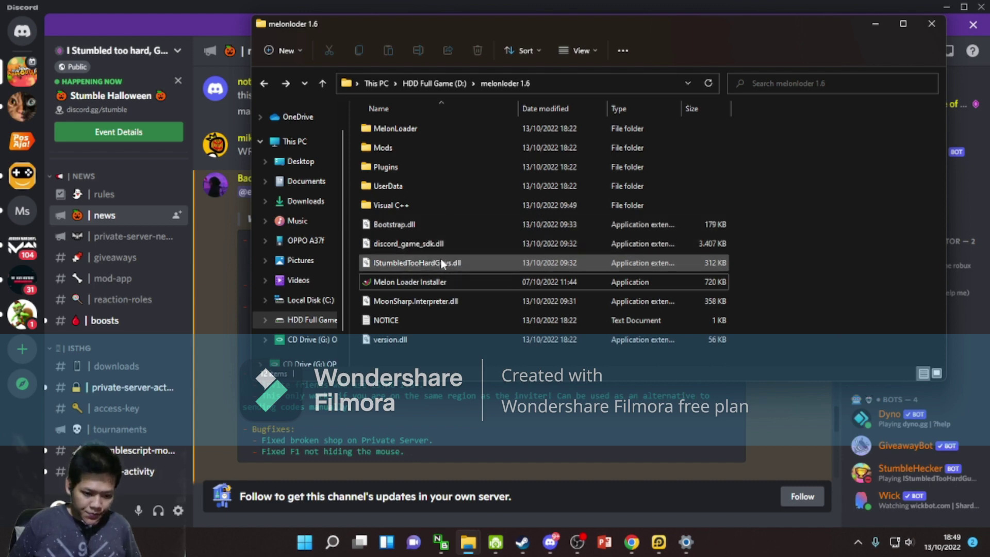
left_click(423, 304, "shift")
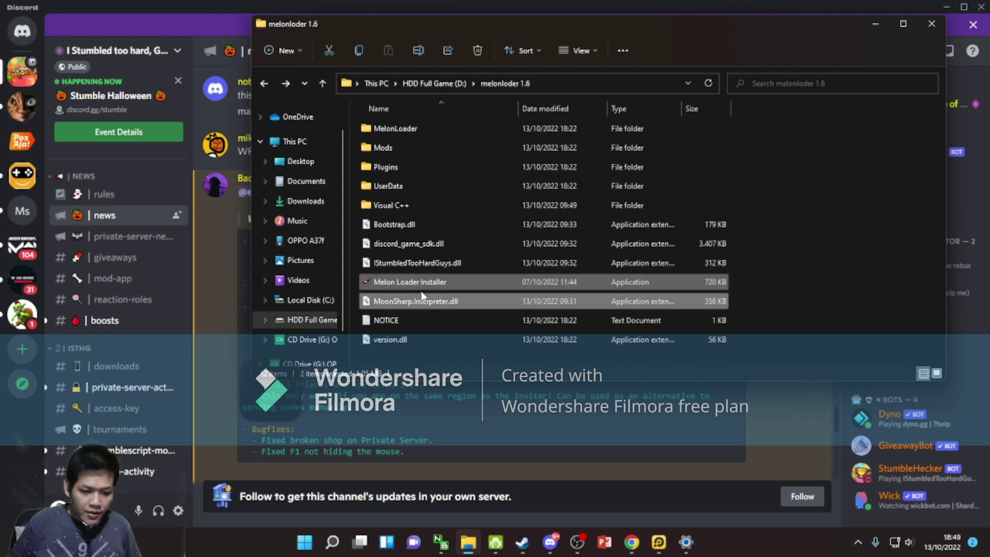
left_click(423, 264, "shift")
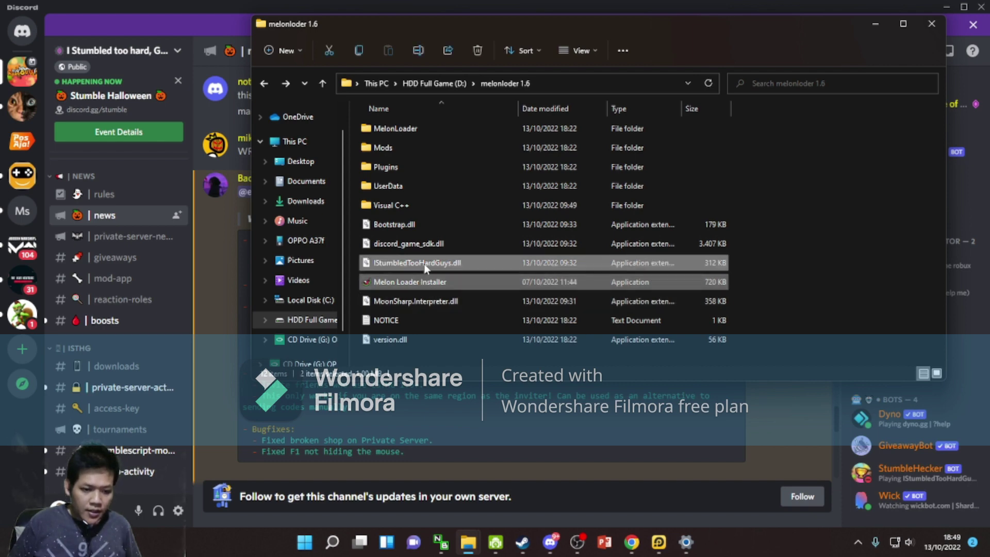
left_click(907, 231)
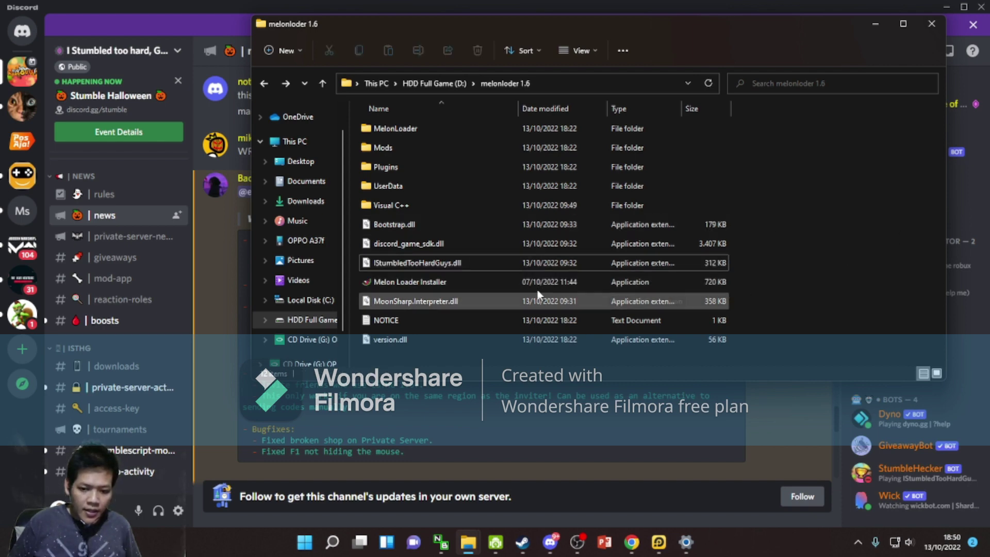
Select MoonSharp.Interpreter.dll and IStumbledTooHardGuys.dll together in the melonloder 1.6 folder and copy them.
left_click(423, 305)
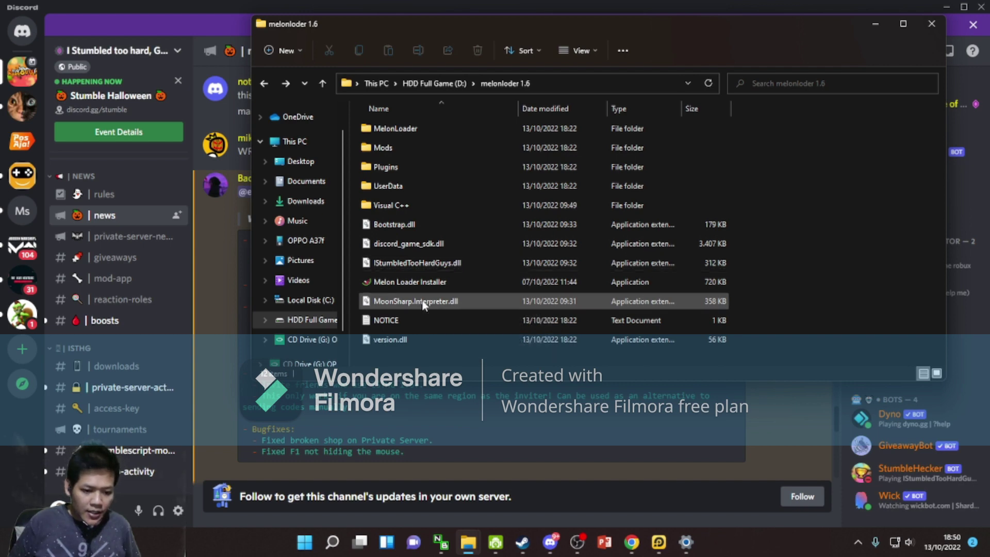
left_click(432, 264, "ctrl")
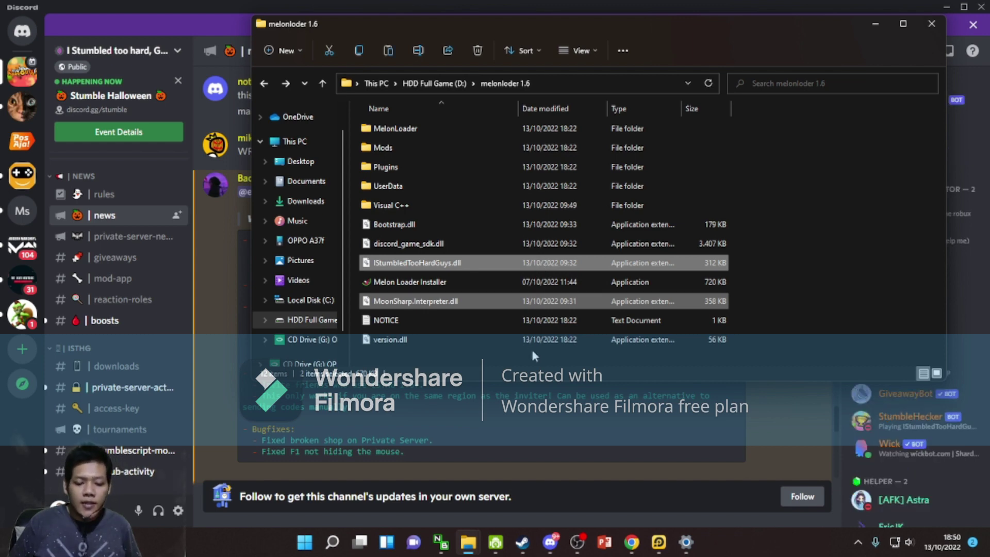
Browse the local files of Stumble Guys from the Steam library and bring up the Stumble Guys game folder.
mouse_move(468, 541)
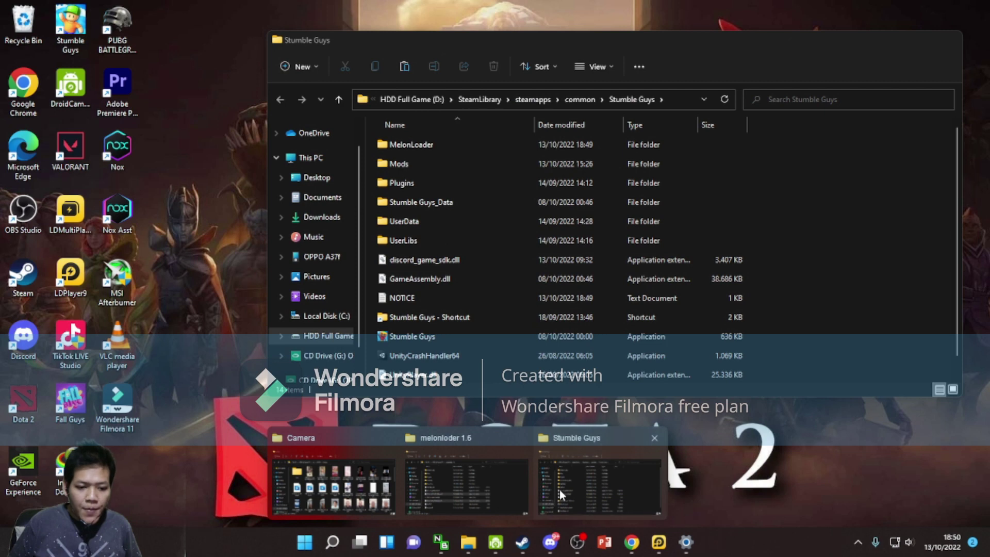
left_click(558, 489)
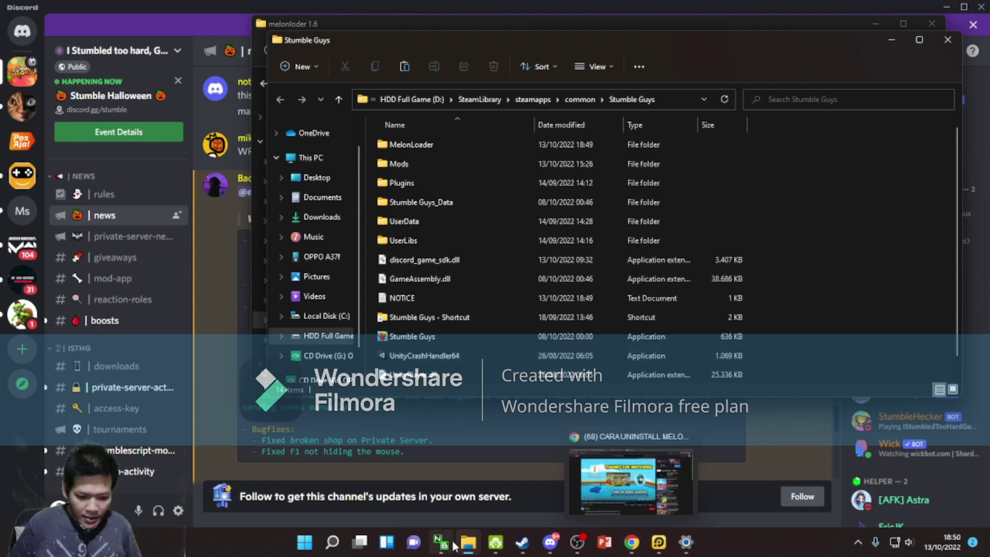
left_click(517, 543)
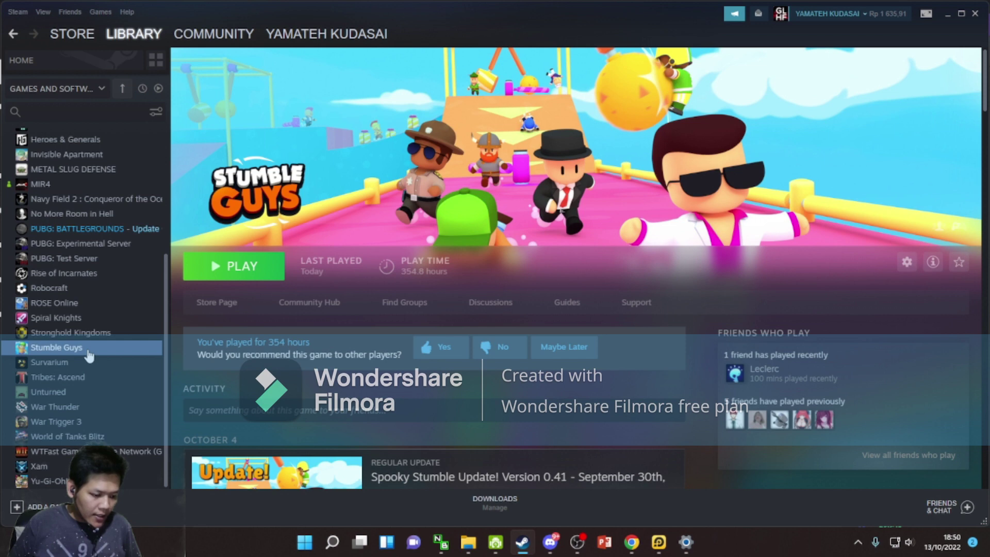
right_click(70, 349)
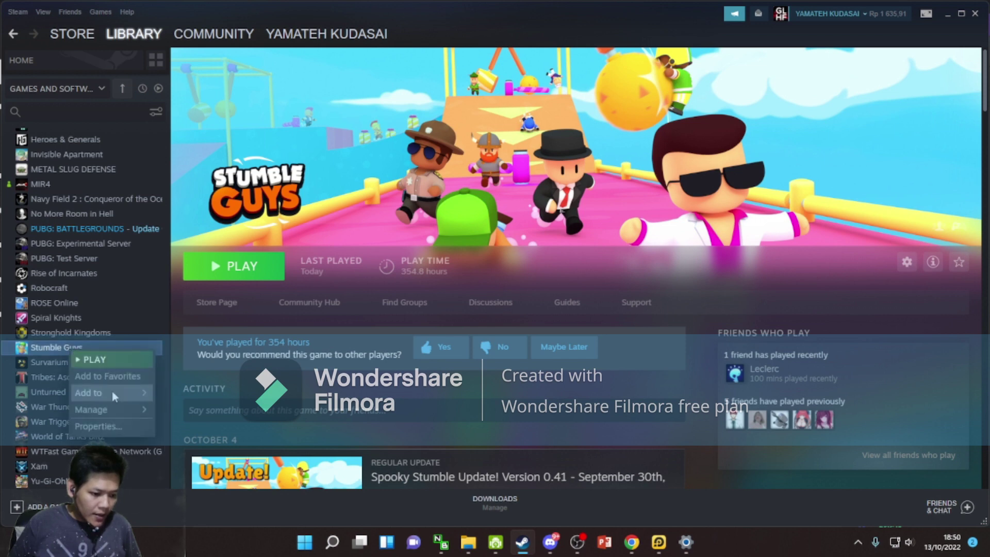
mouse_move(124, 410)
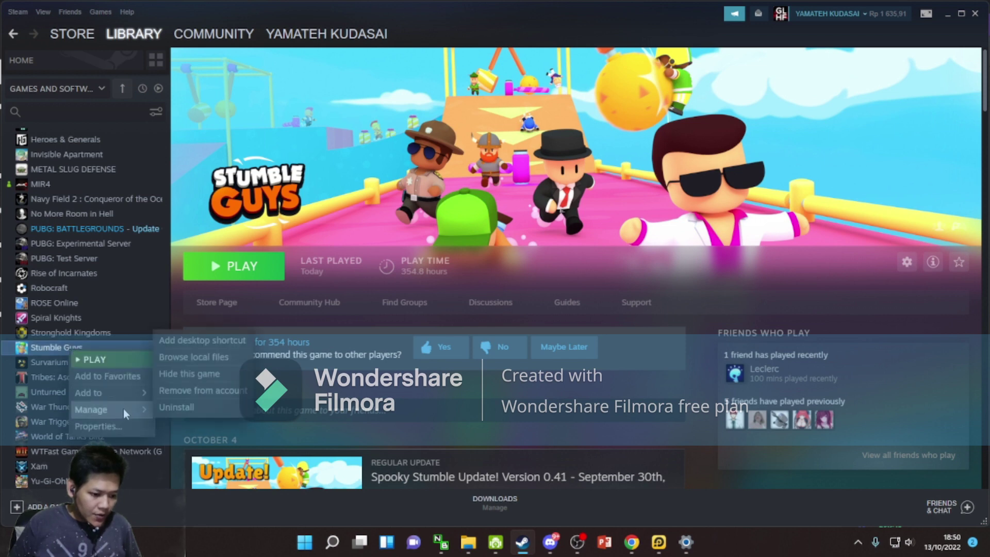
left_click(184, 358)
mouse_move(476, 545)
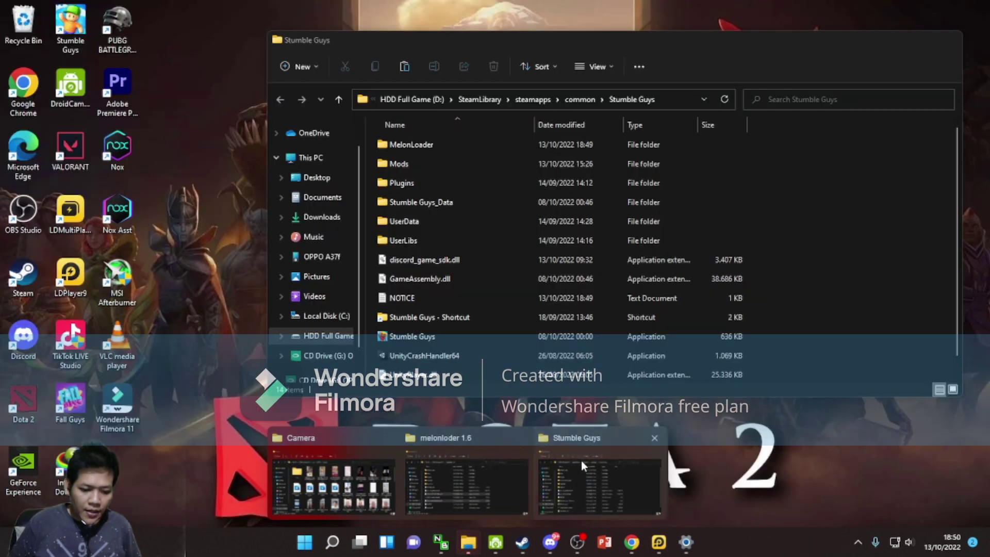
left_click(581, 460)
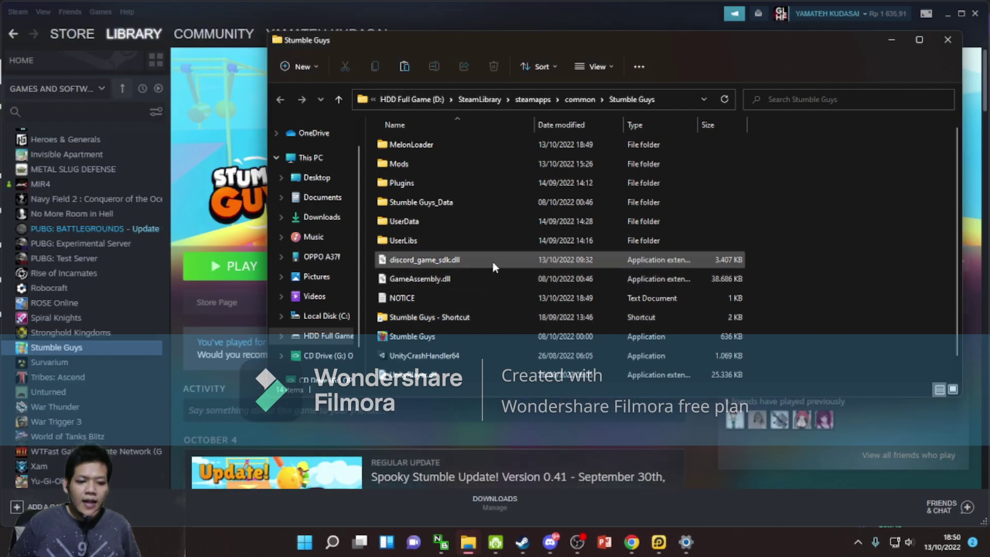
Delete IStumbledTooHardGuys.dll and MoonSharp.Interpreter.dll from the game's Mods folder, and put both files back.
left_click(464, 163)
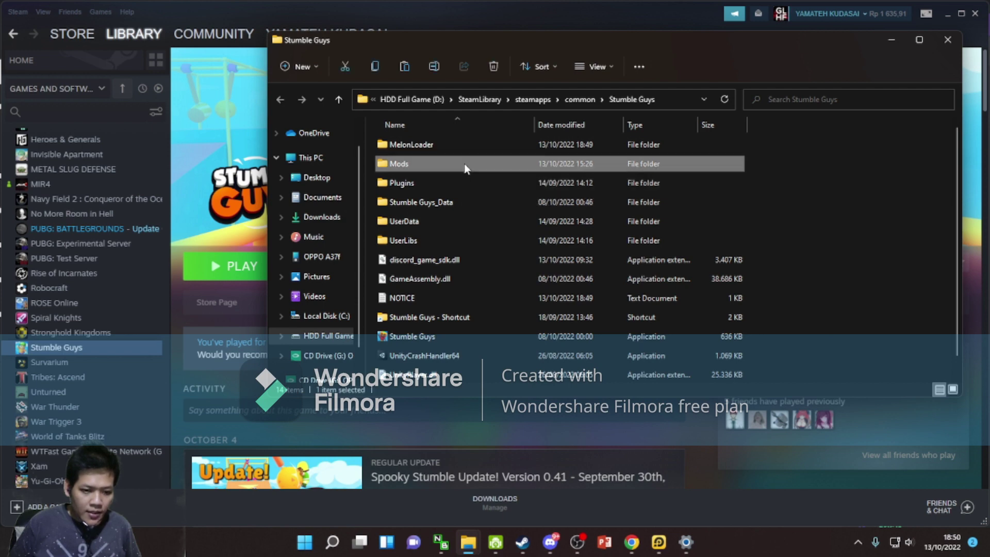
double_click(464, 163)
left_click_drag(518, 222, 431, 145)
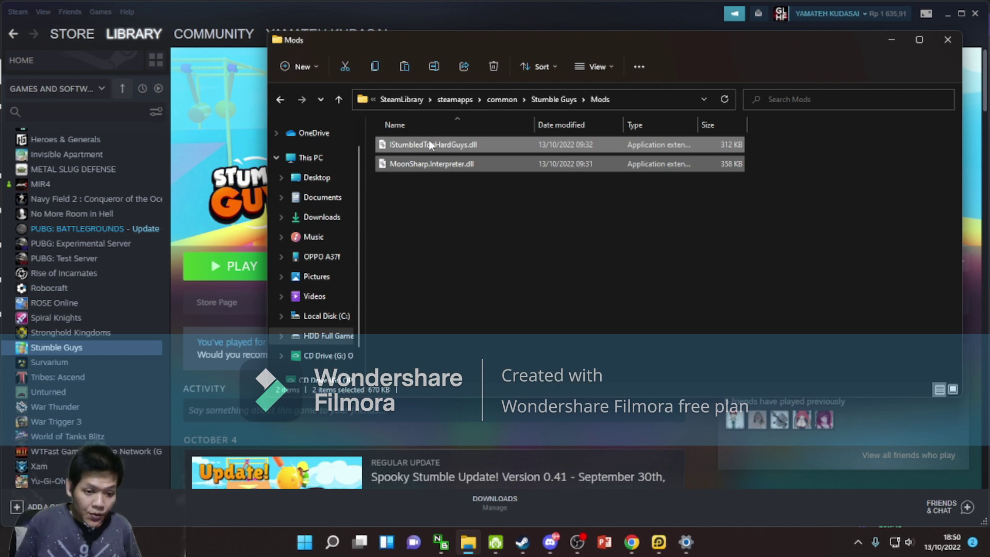
key("Delete")
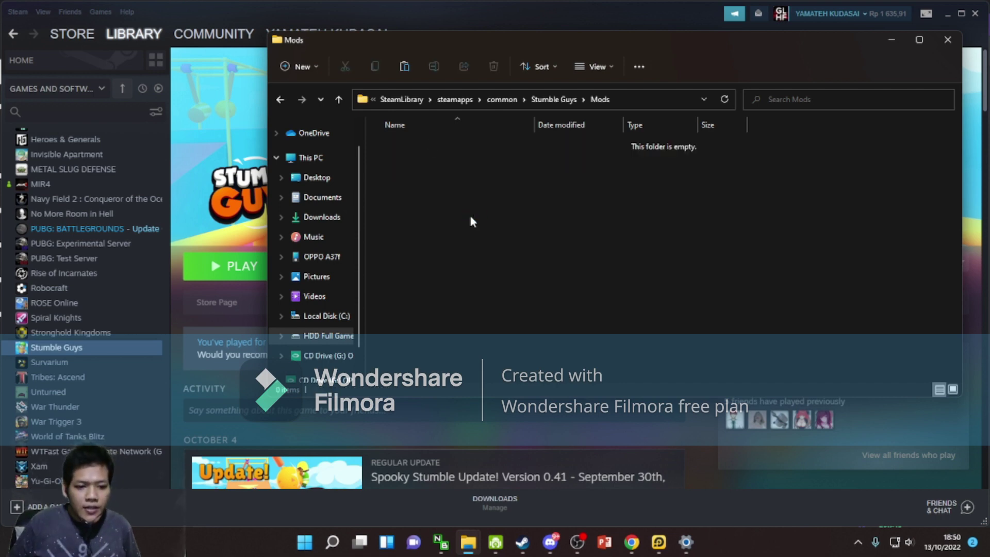
key("ctrl+z")
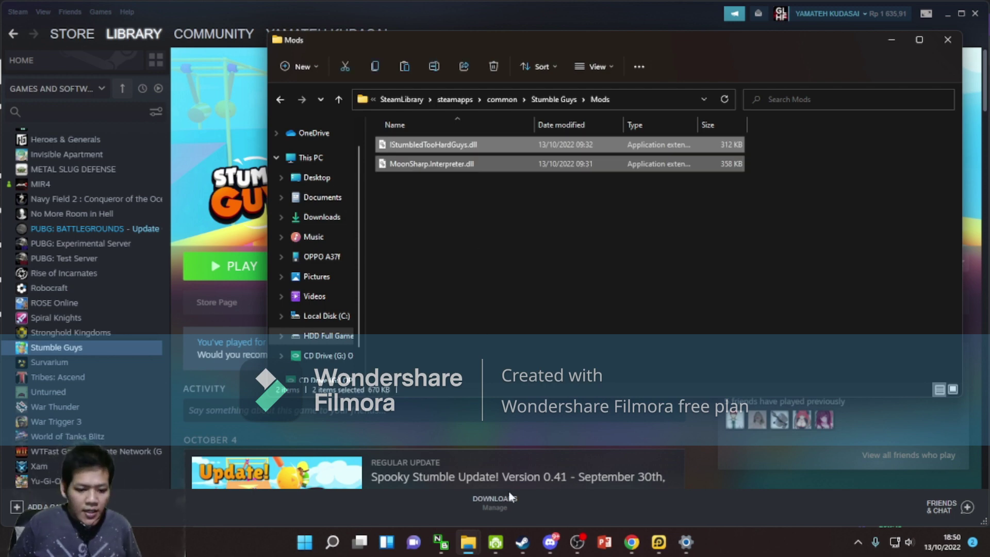
Return to the melonloder 1.6 folder and copy only discord_game_sdk.dll.
mouse_move(468, 541)
left_click(473, 491)
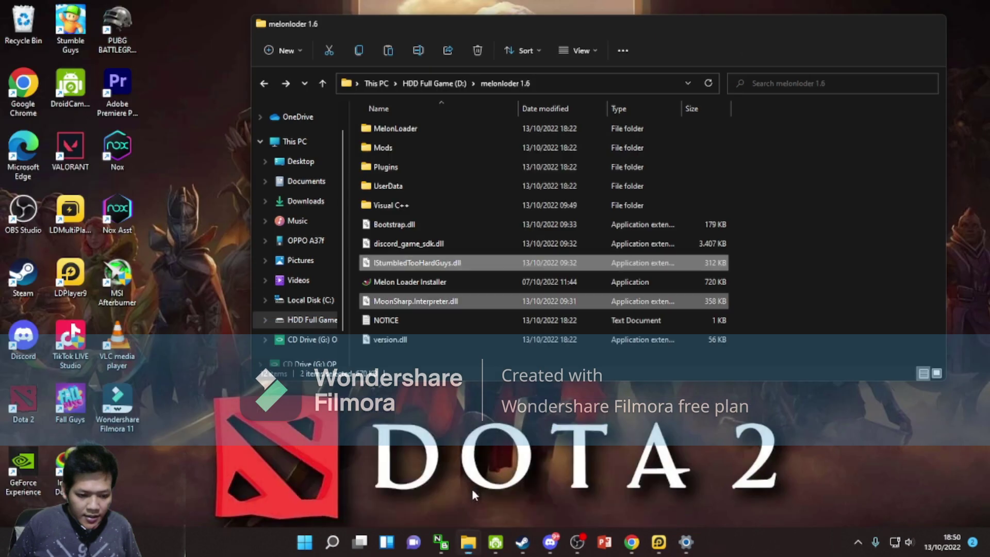
left_click(787, 242)
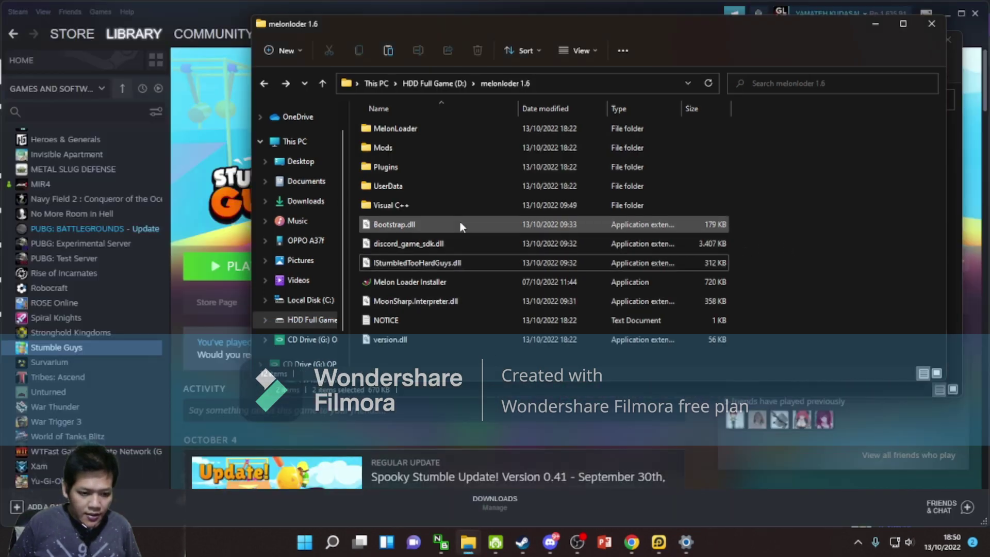
left_click(415, 241)
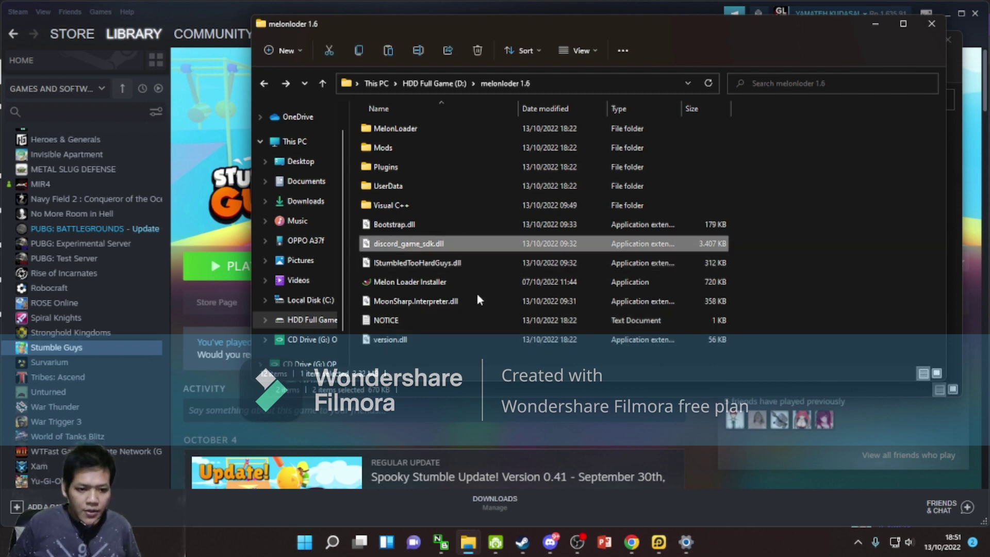
Go back from Mods to the Stumble Guys game folder and paste discord_game_sdk.dll, replacing the existing file.
mouse_move(468, 541)
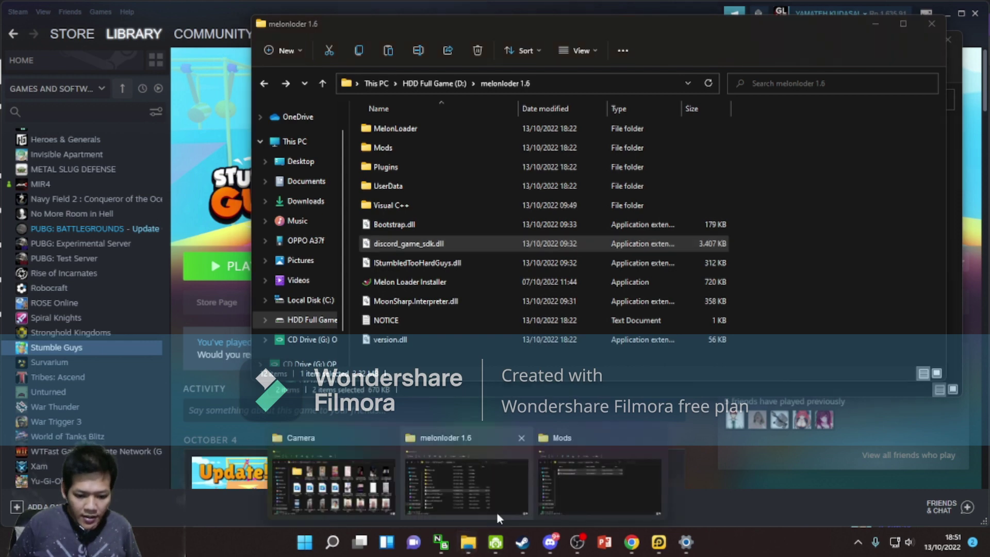
left_click(559, 484)
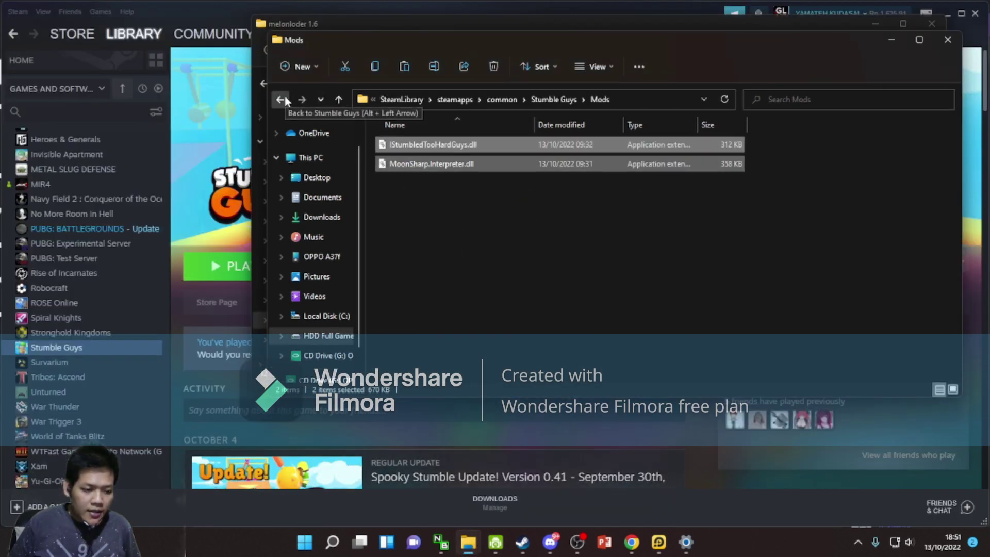
left_click(283, 95)
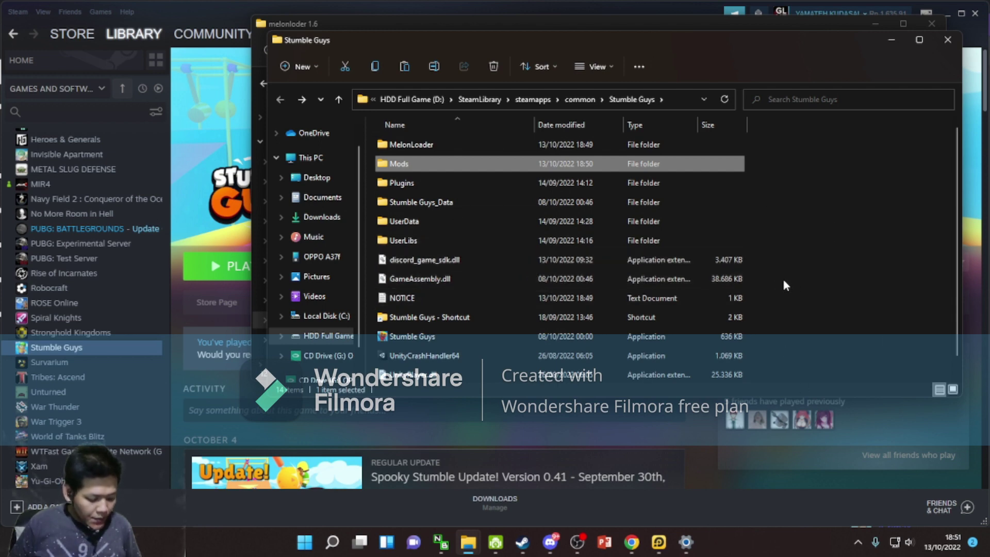
key("ctrl+v")
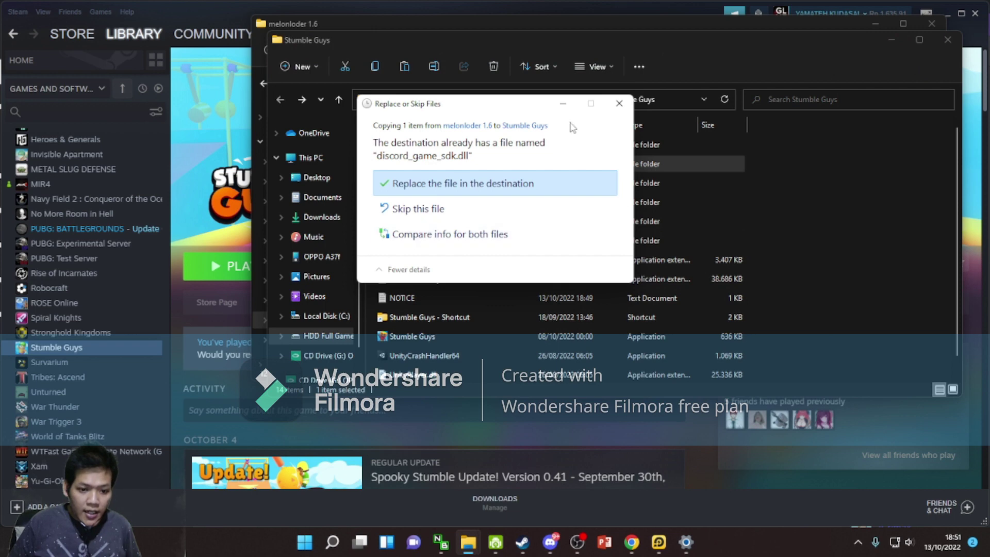
left_click(482, 192)
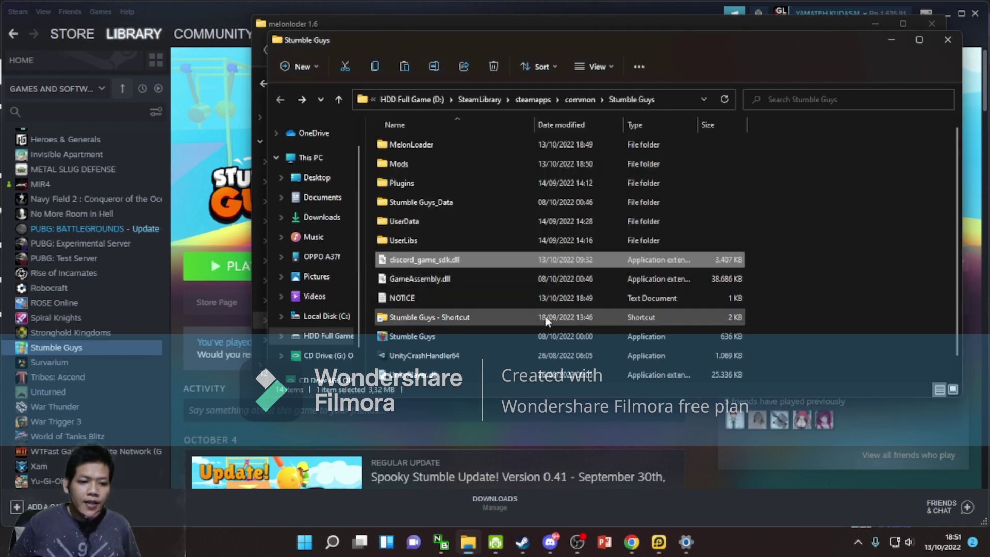
Look through the Stumble Guys game folder, return to the melonloder 1.6 folder and select Bootstrap.dll.
left_click(468, 541)
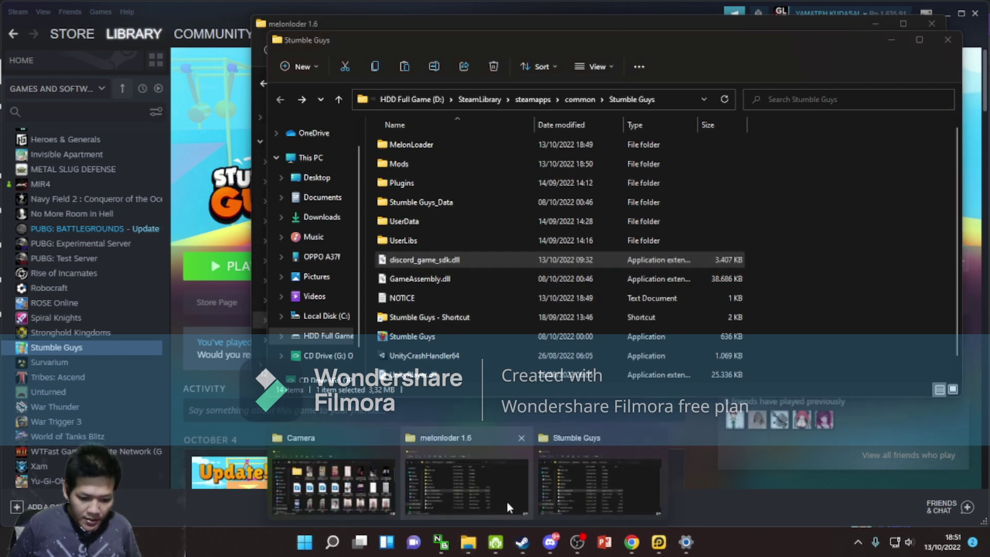
left_click(553, 481)
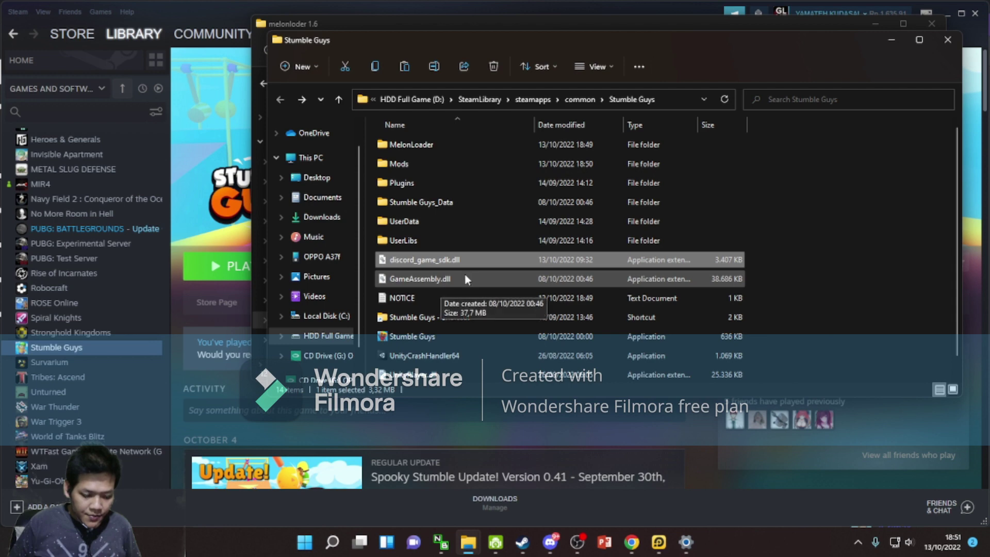
scroll(466, 273, "down", 1)
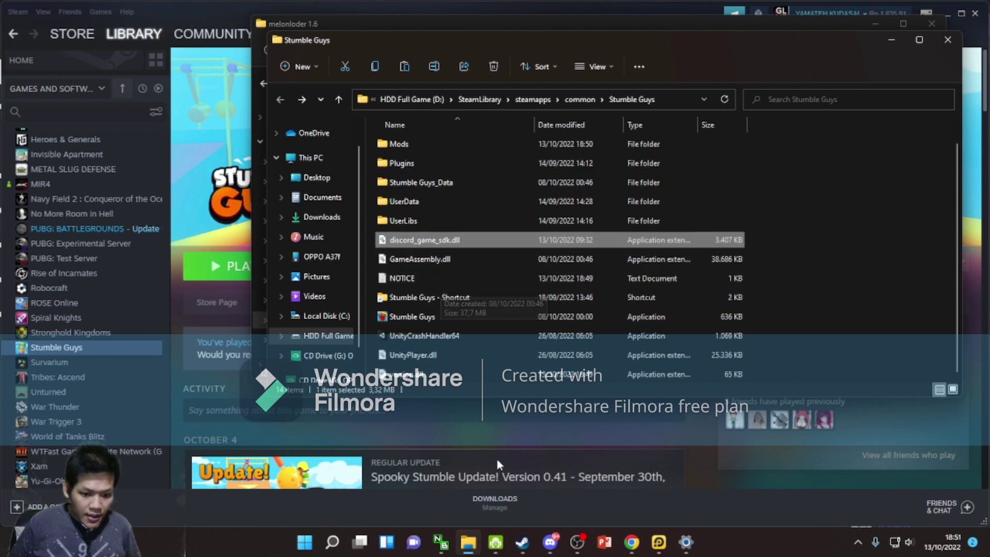
left_click(468, 541)
left_click(473, 481)
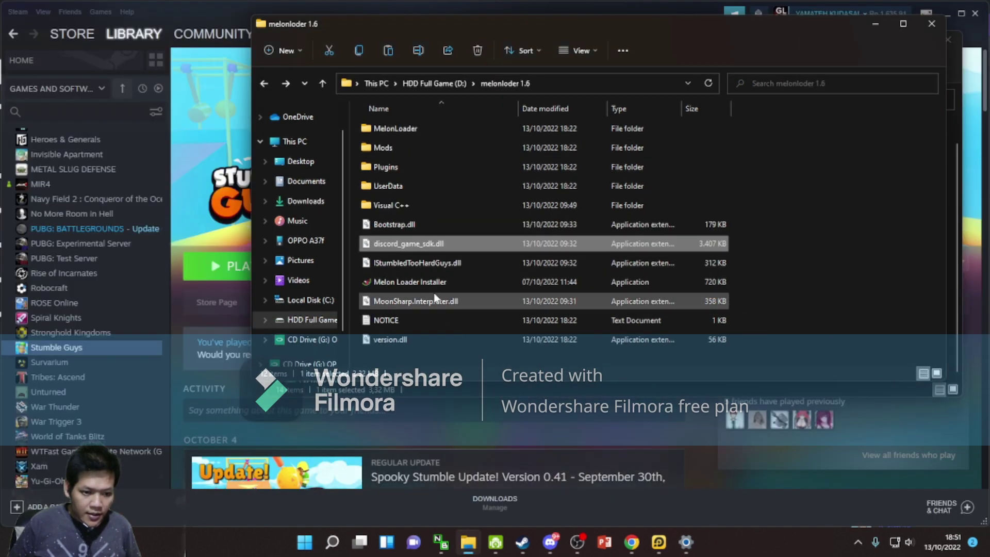
left_click(404, 226)
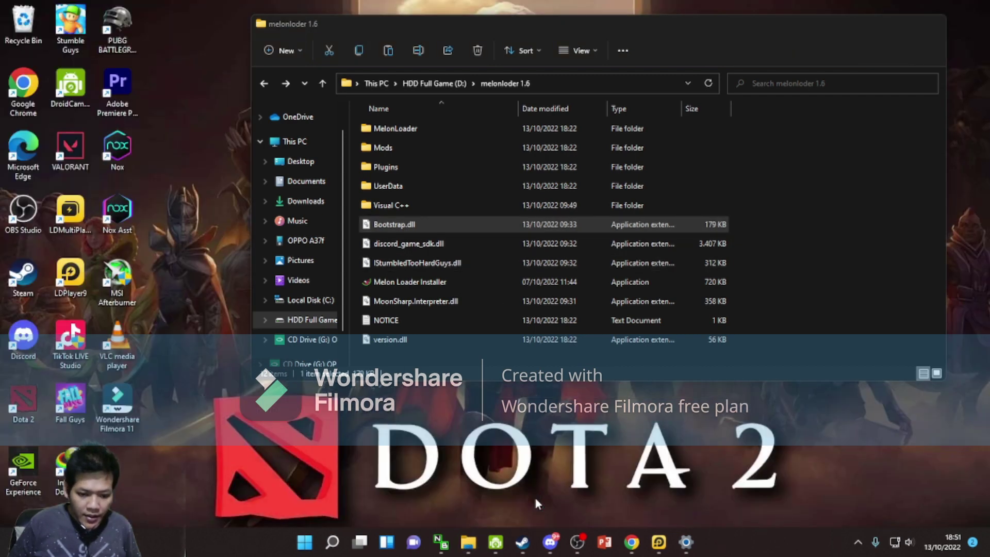
left_click(536, 499)
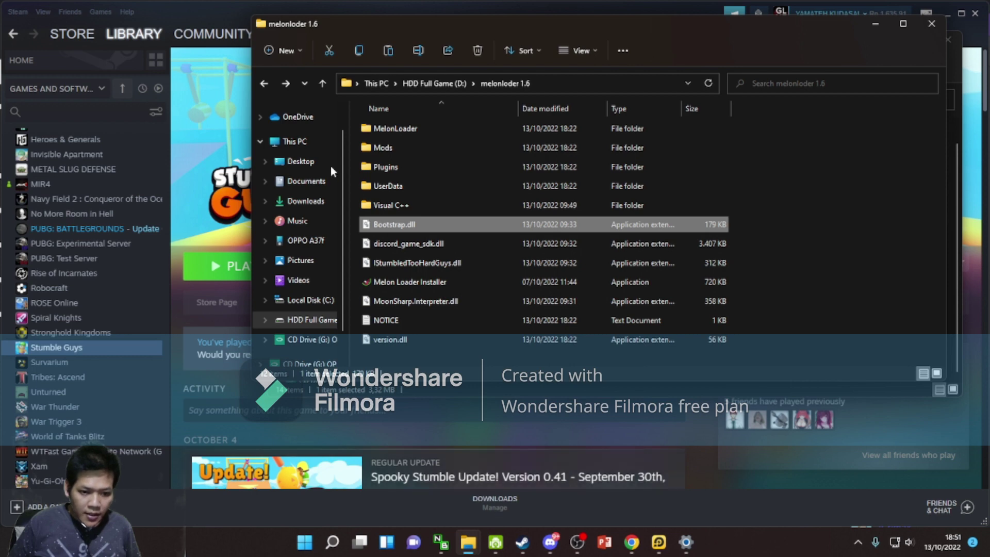
Switch to the Stumble Guys game folder, check the DLL files in its Mods folder and return to the game folder.
mouse_move(468, 542)
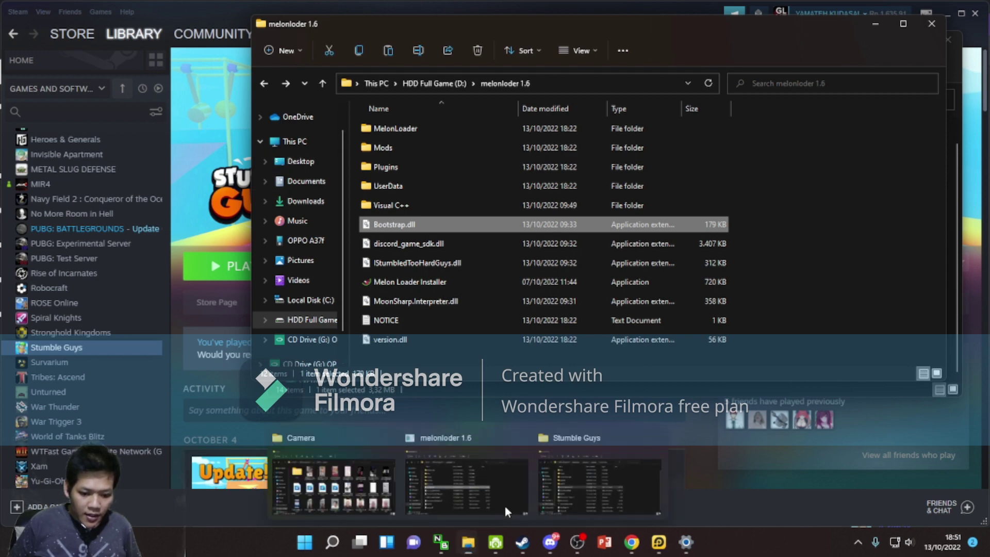
left_click(557, 478)
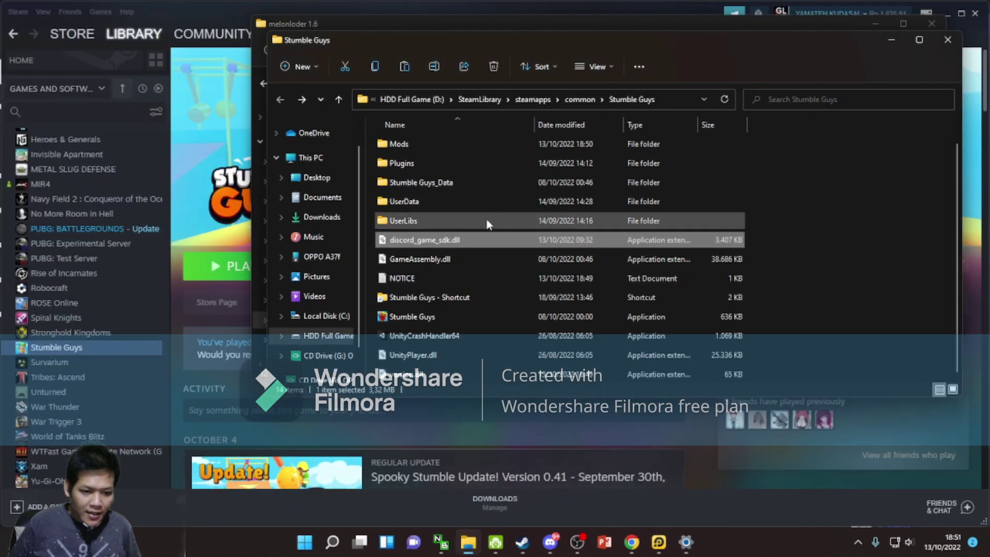
left_click(414, 144)
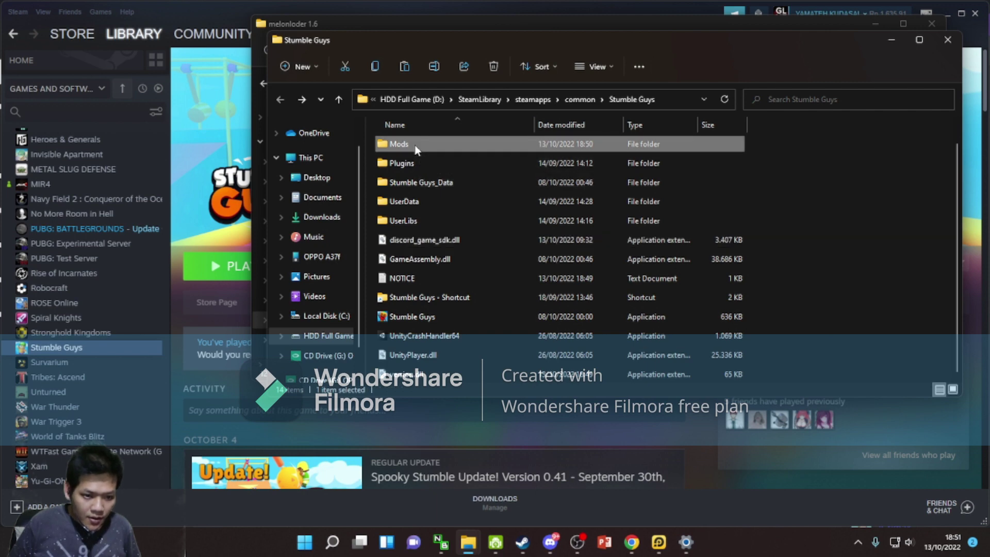
left_click(415, 144)
double_click(442, 145)
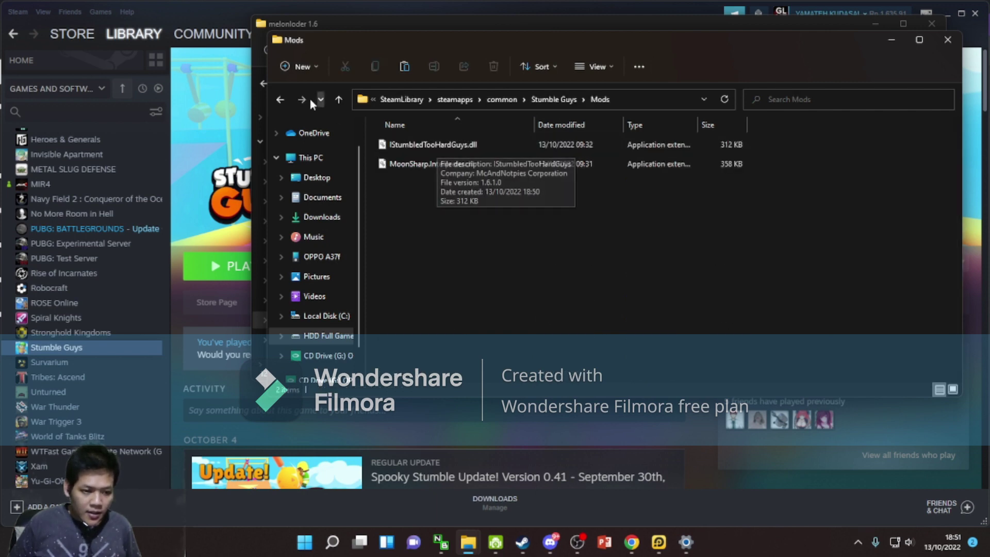
left_click(281, 98)
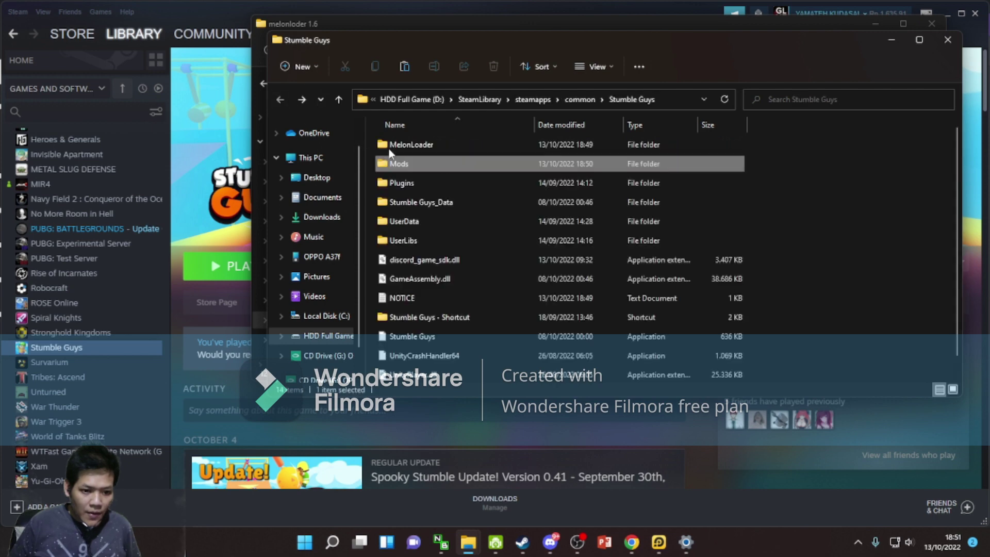
Open the Dependencies folder inside the game's MelonLoader folder and paste Bootstrap.dll, replacing the existing file.
double_click(435, 146)
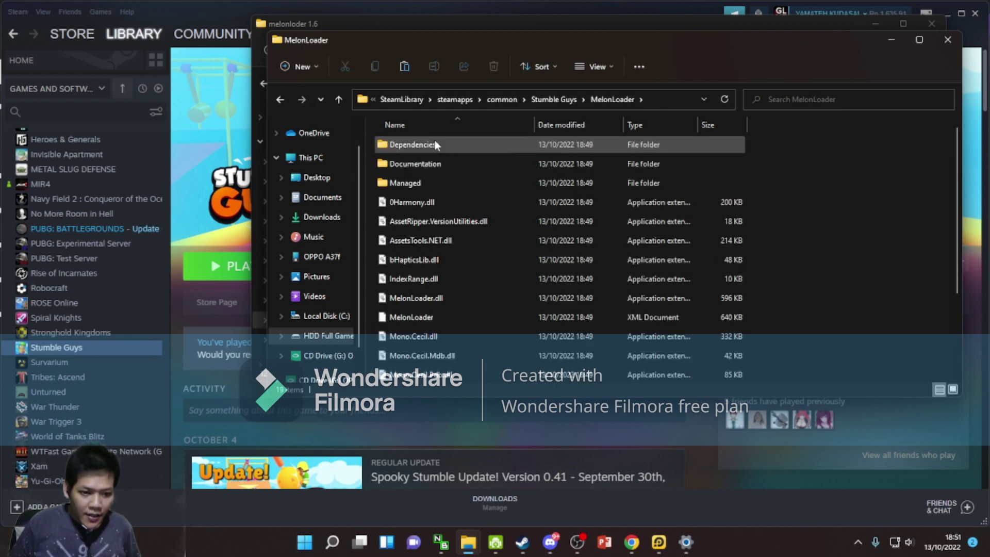
double_click(434, 146)
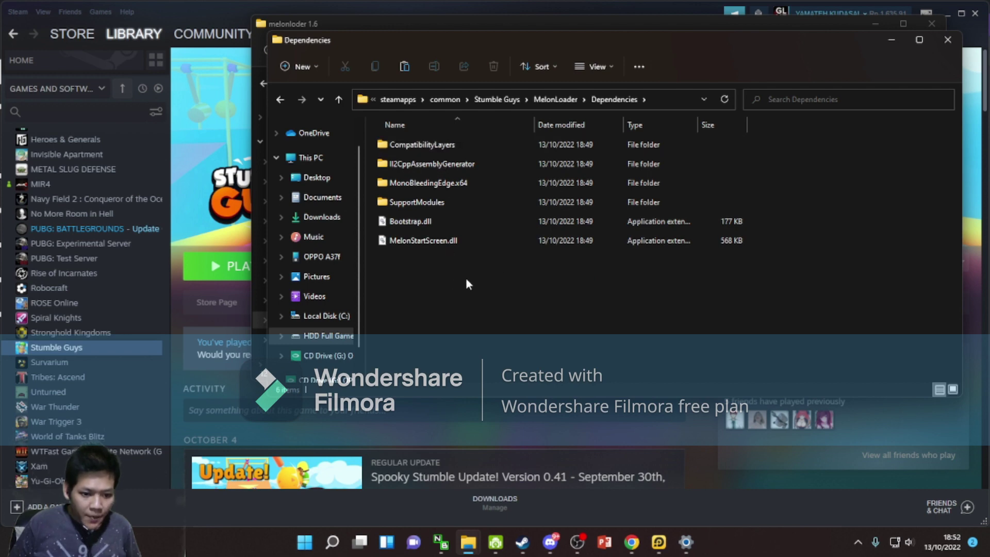
key("ctrl+v")
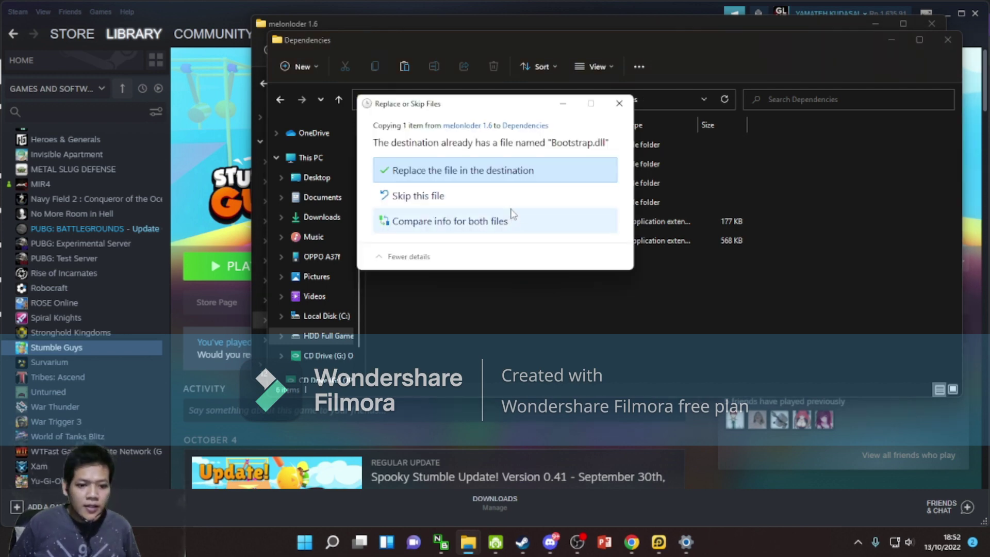
left_click(513, 176)
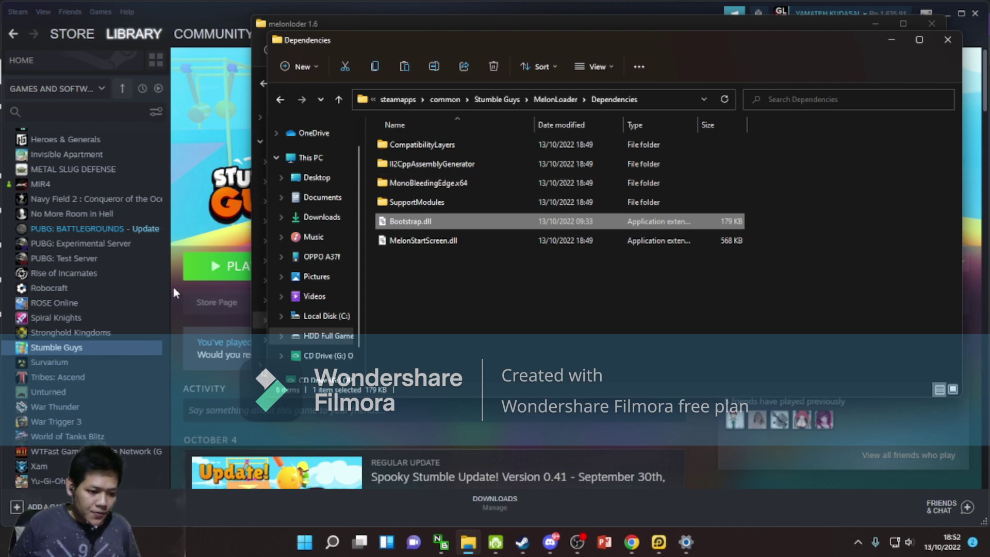
Launch Stumble Guys from the Steam library and dismiss the mod's welcome message.
left_click(194, 277)
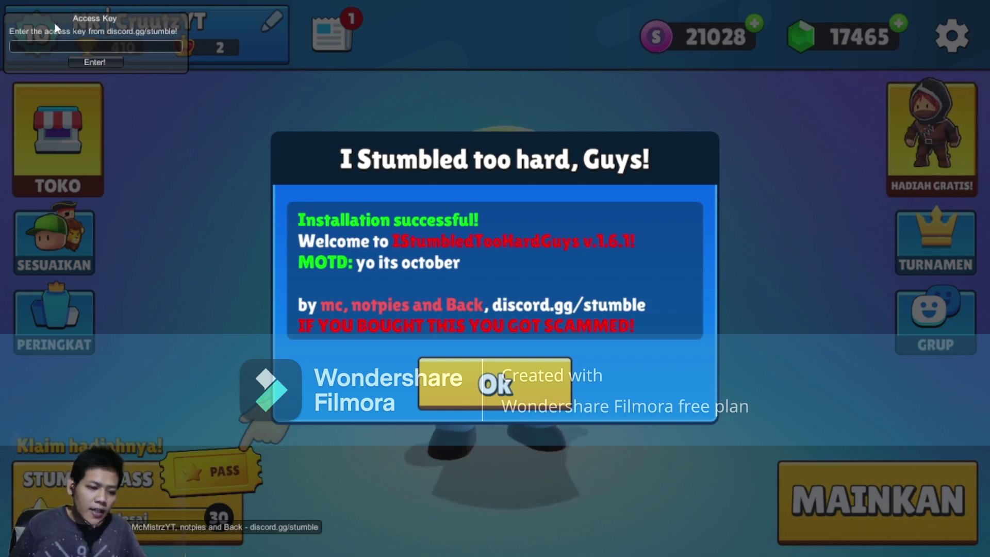
left_click(479, 382)
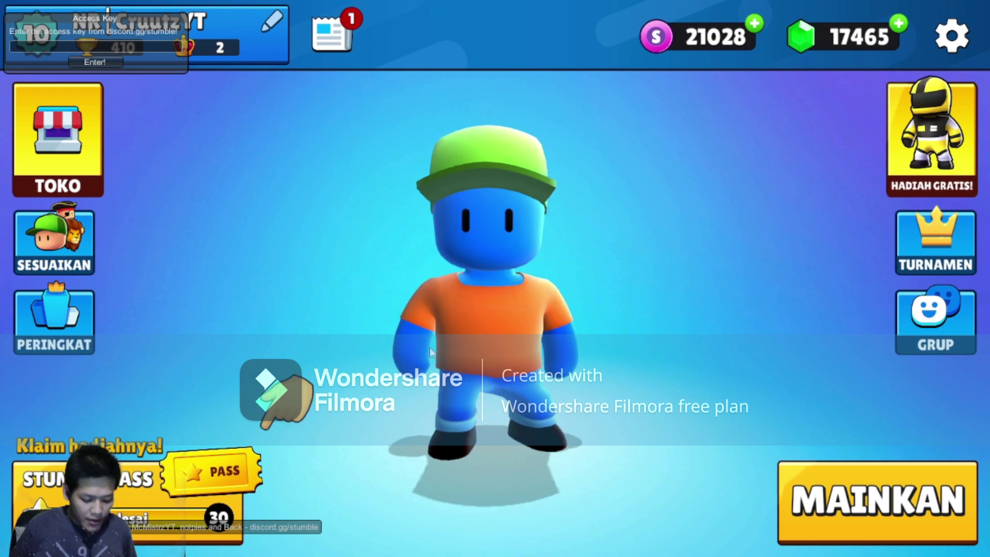
Switch from the game to Discord and open the access-key channel of the I Stumbled too hard, Guys server.
key("super")
key("super")
key("super")
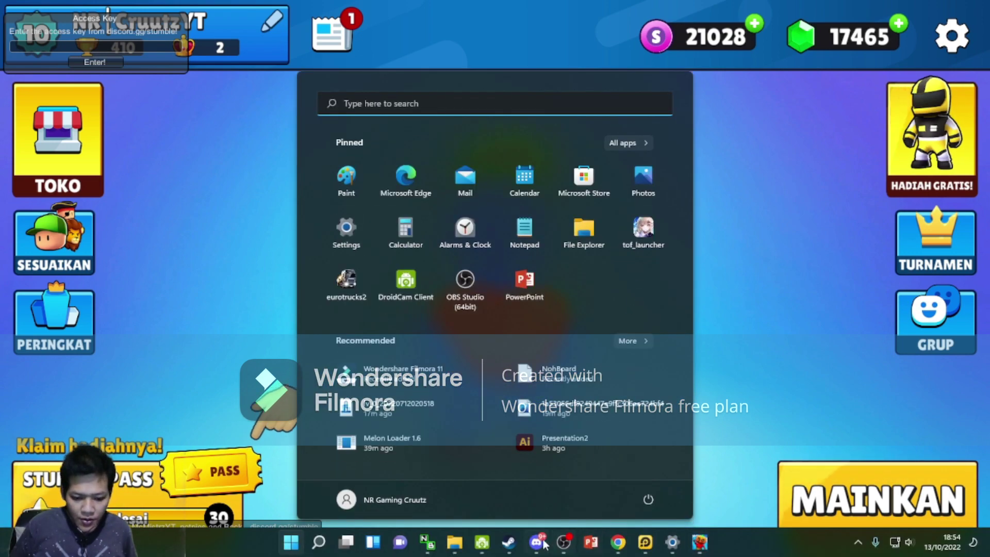
left_click(542, 543)
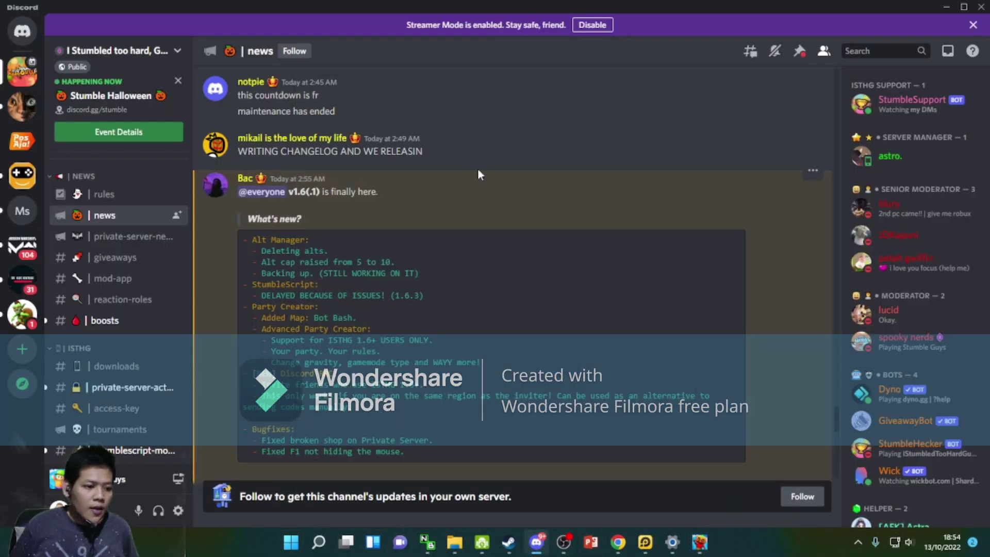
scroll(158, 367, "down", 1)
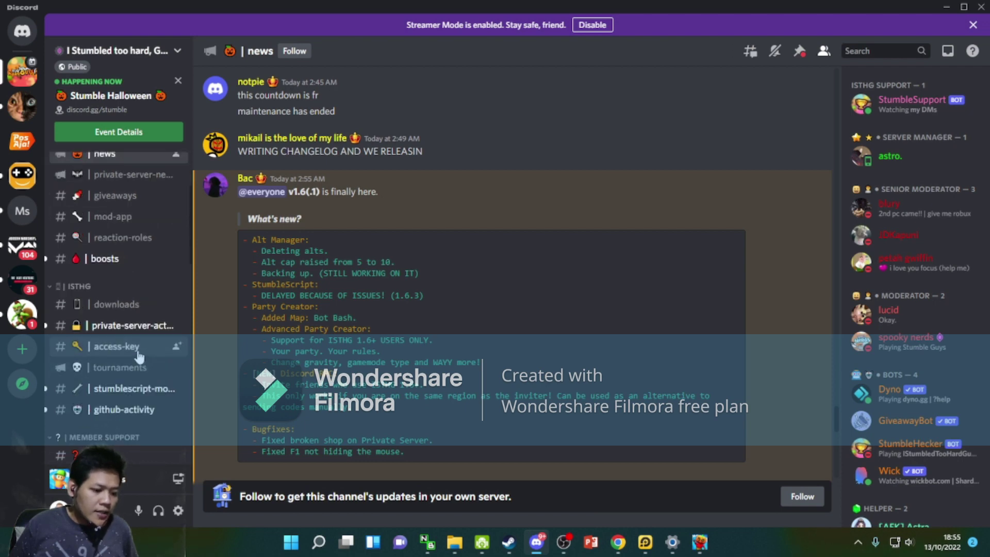
left_click(138, 350)
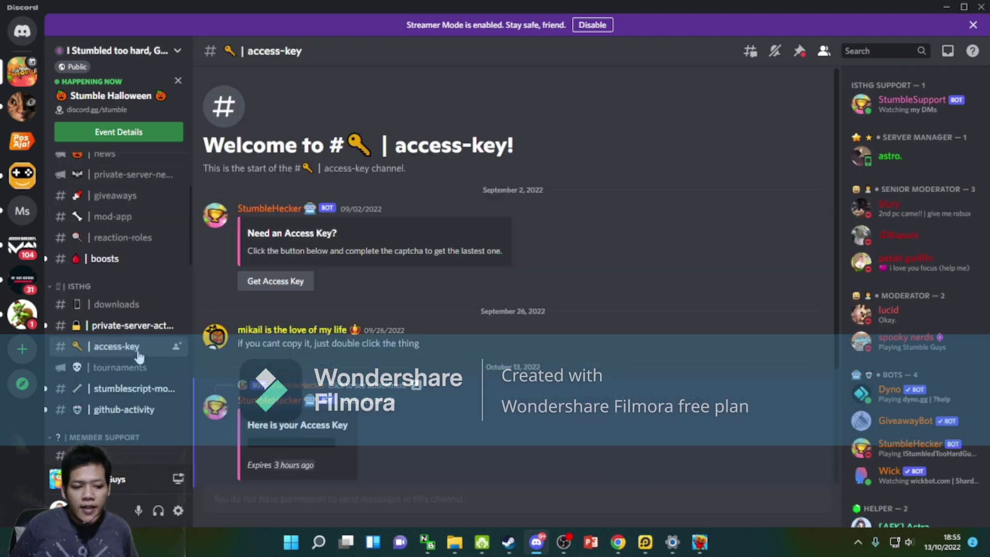
Request an access key from the StumbleHecker bot in the access-key channel.
left_click(292, 287)
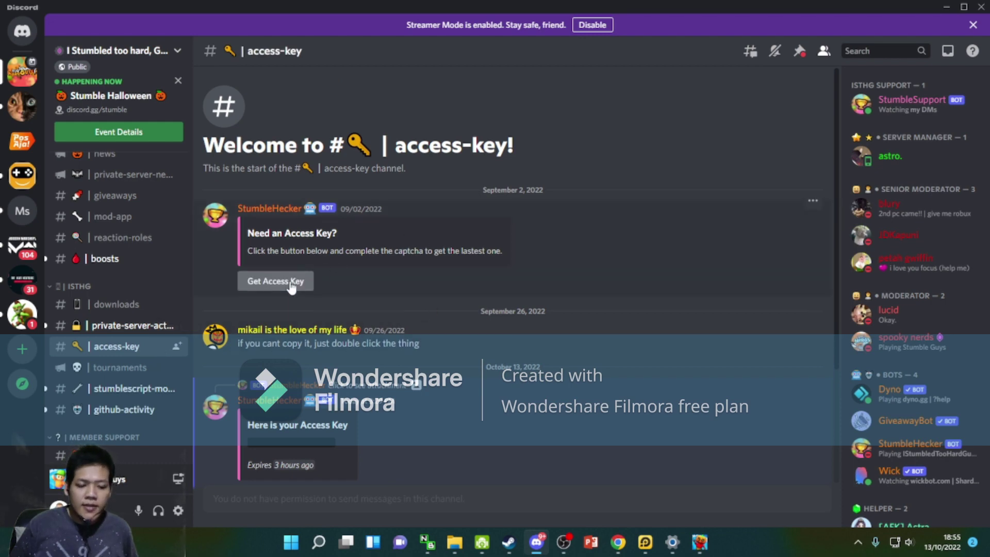
left_click(288, 287)
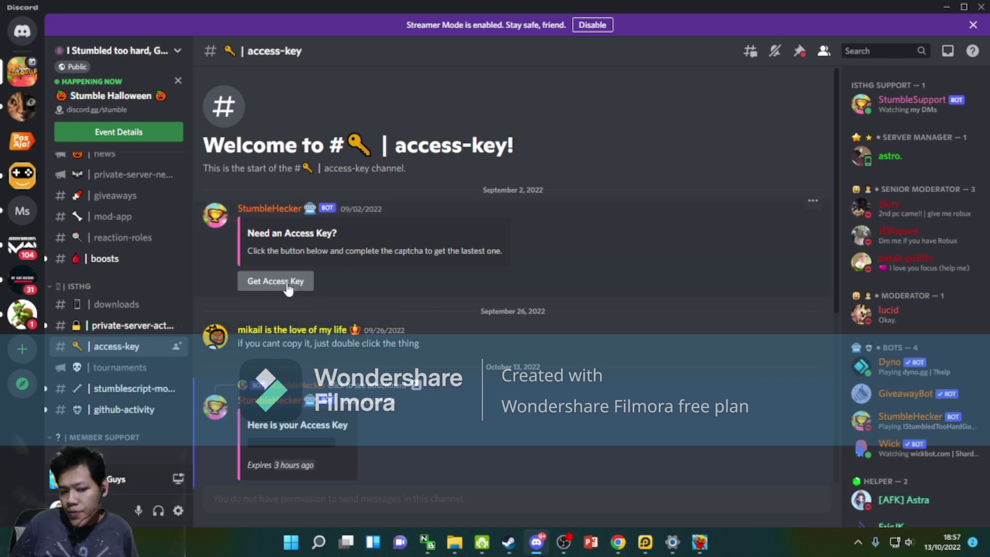
left_click(289, 288)
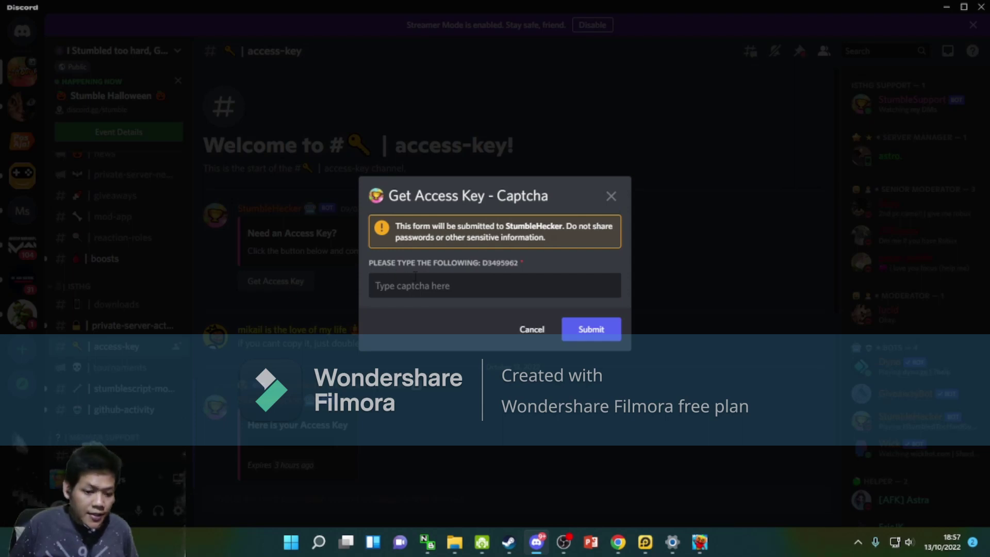